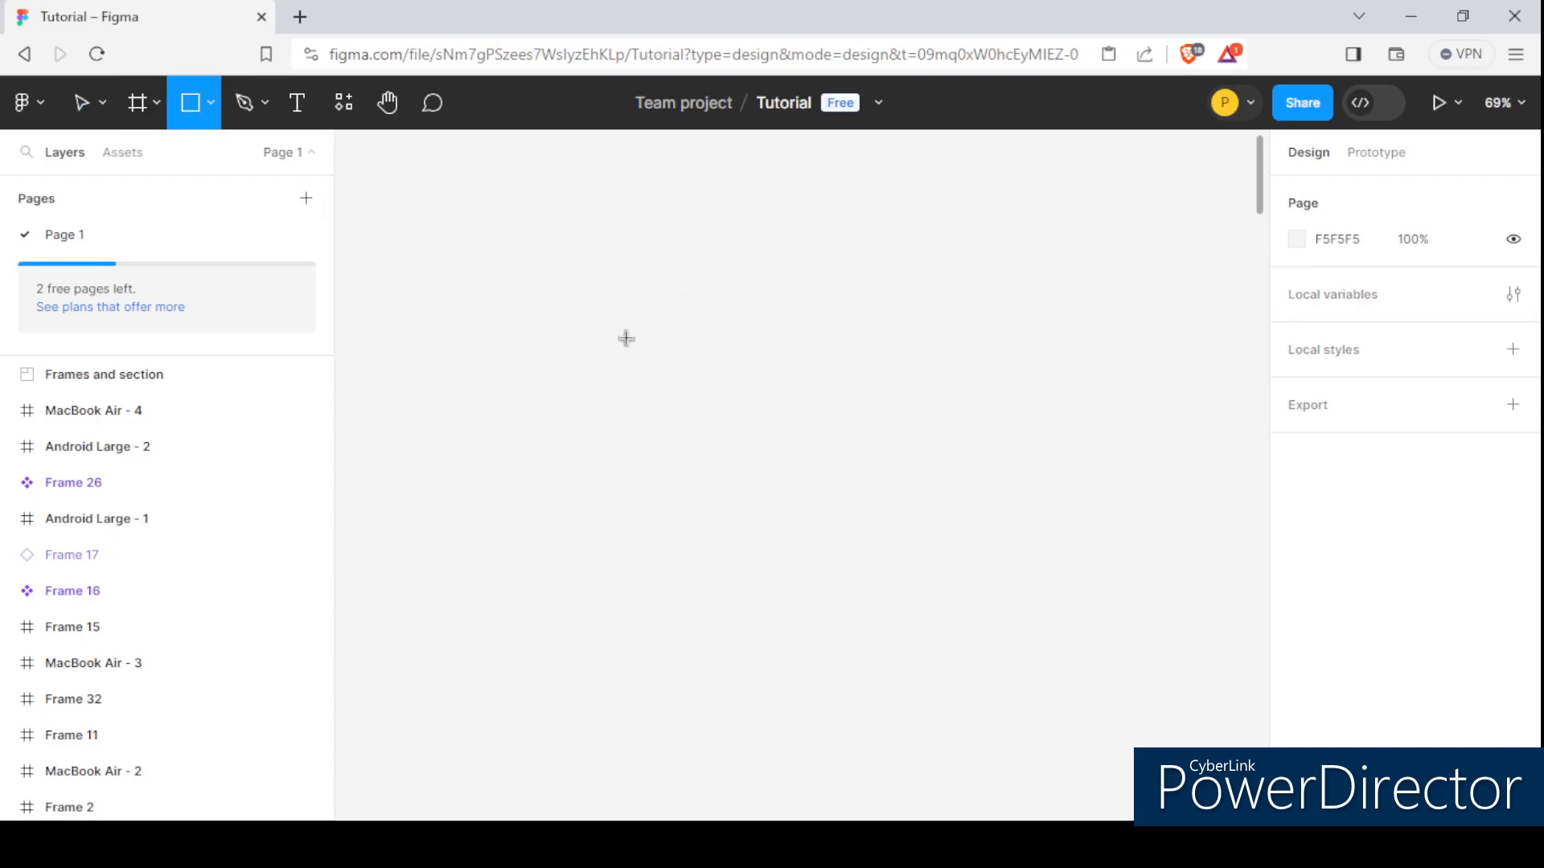
Draw a square of about 231 × 231 on the empty canvas area.
mouse_move(605, 304)
left_mouse_down()
mouse_move(765, 433)
mouse_move(786, 483)
left_mouse_up()
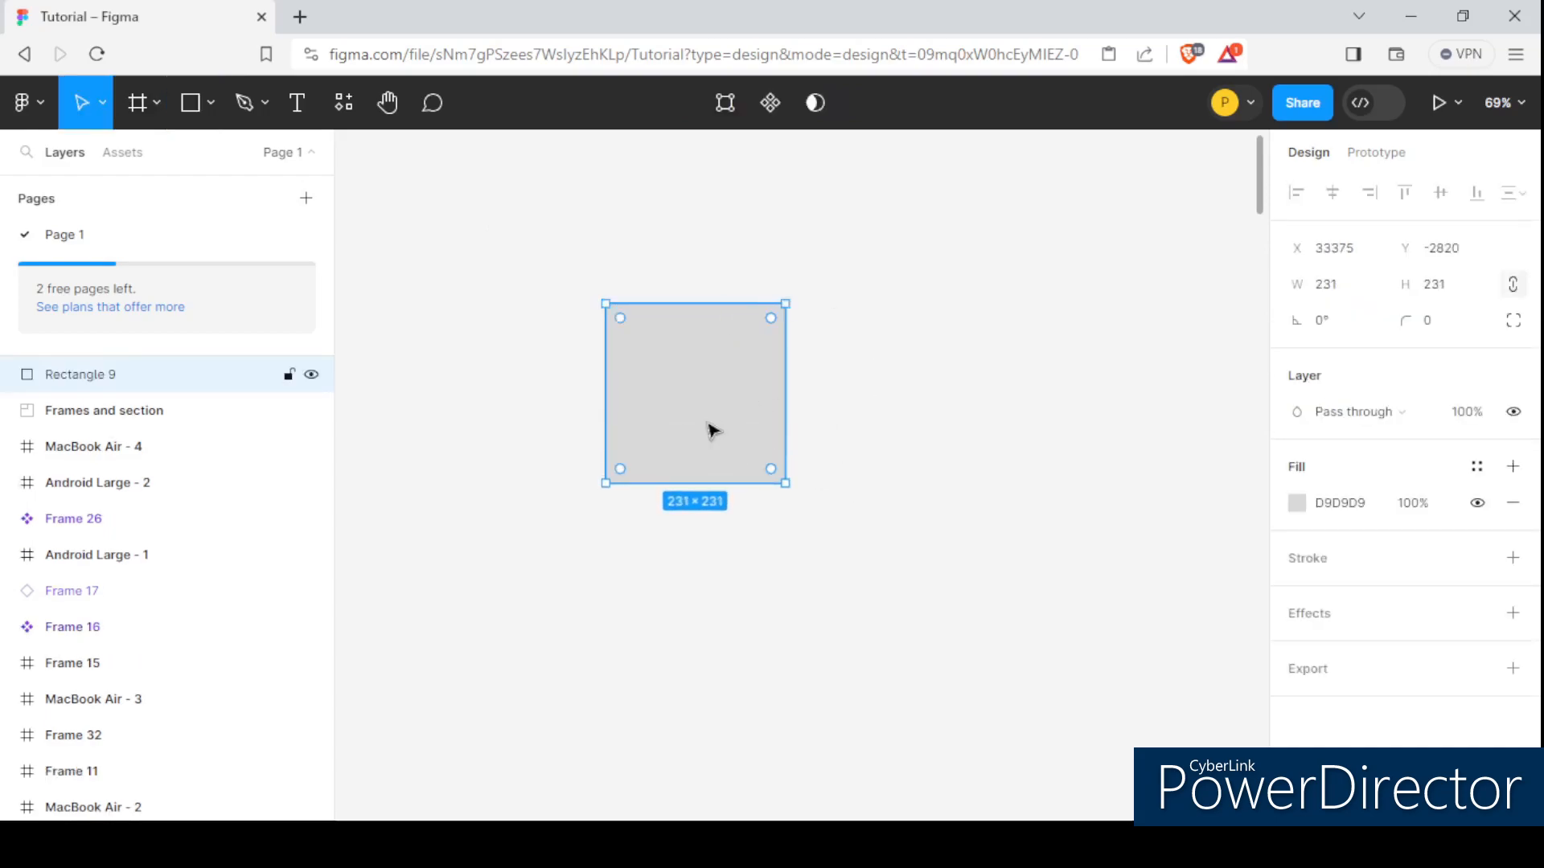
scroll(631, 363, "up", 2)
scroll(783, 391, "down", 3)
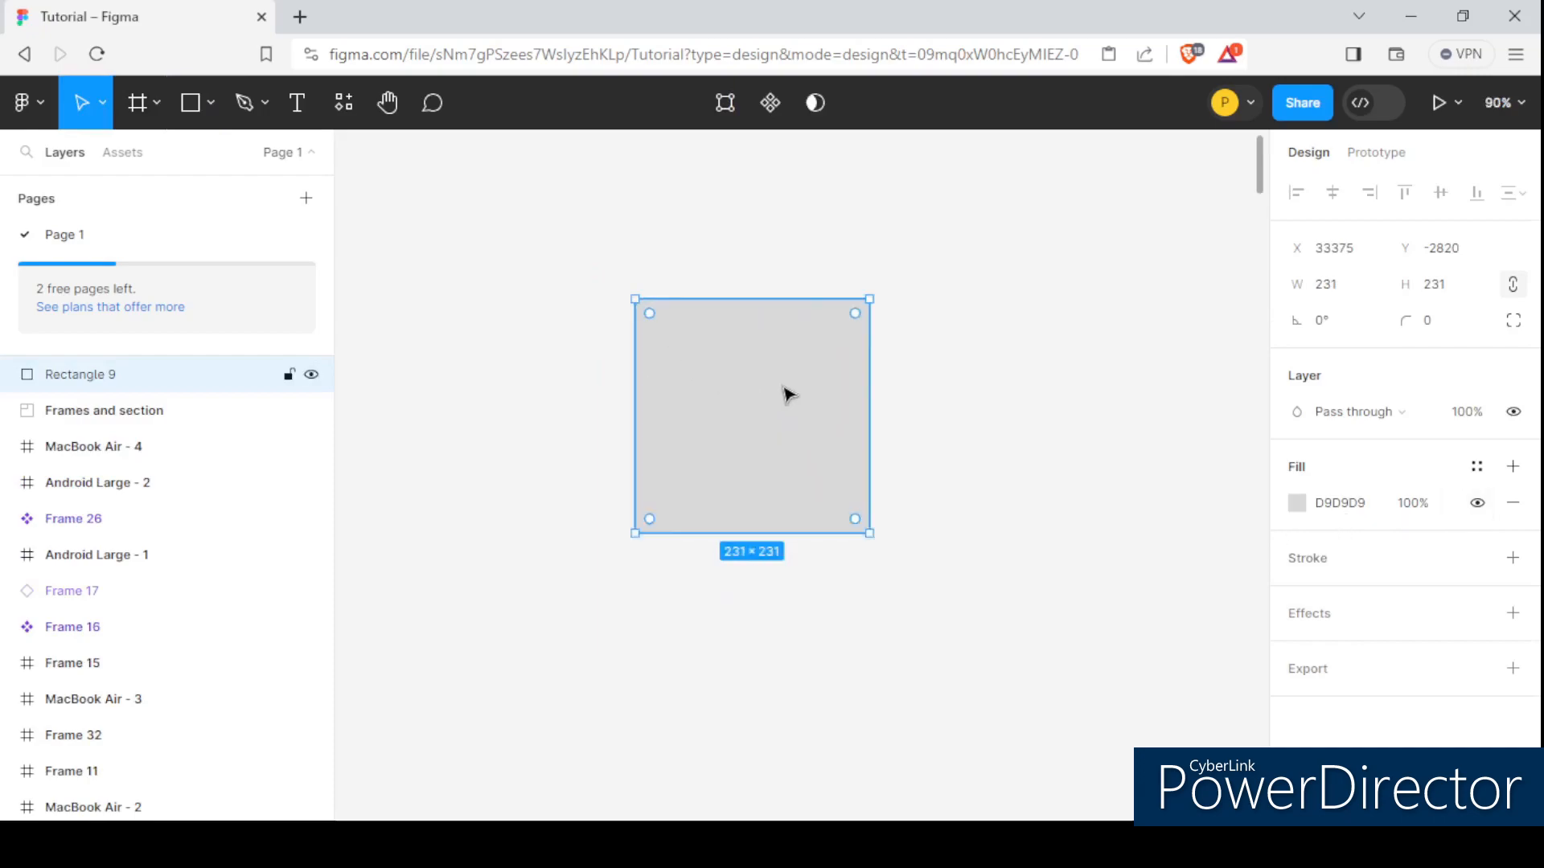
scroll(737, 402, "up", 3)
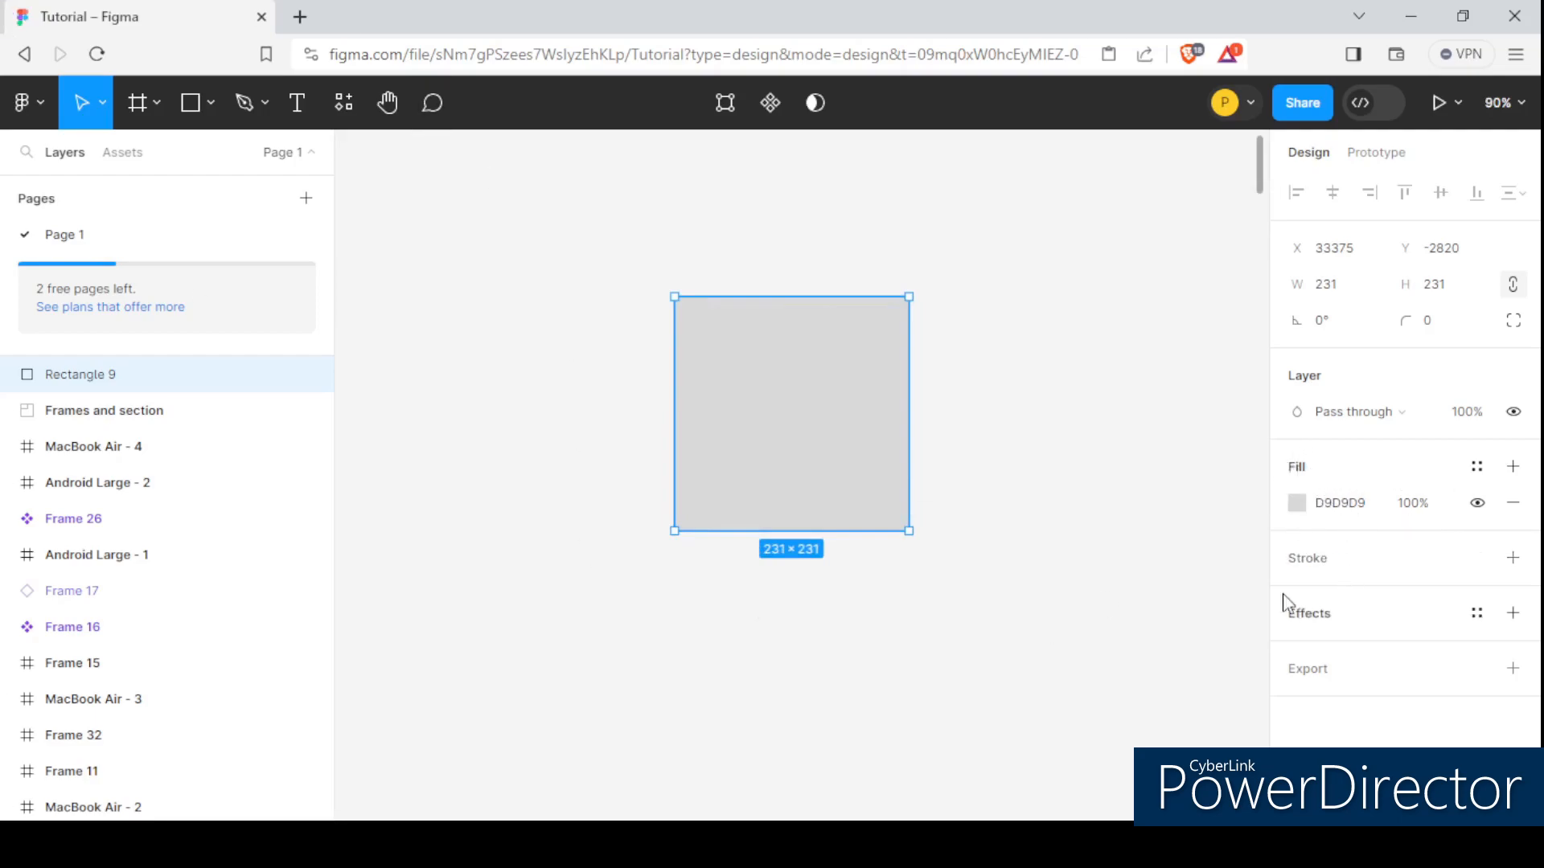
Set the square's solid fill to bright blue 1FBCFF.
left_click(1297, 503)
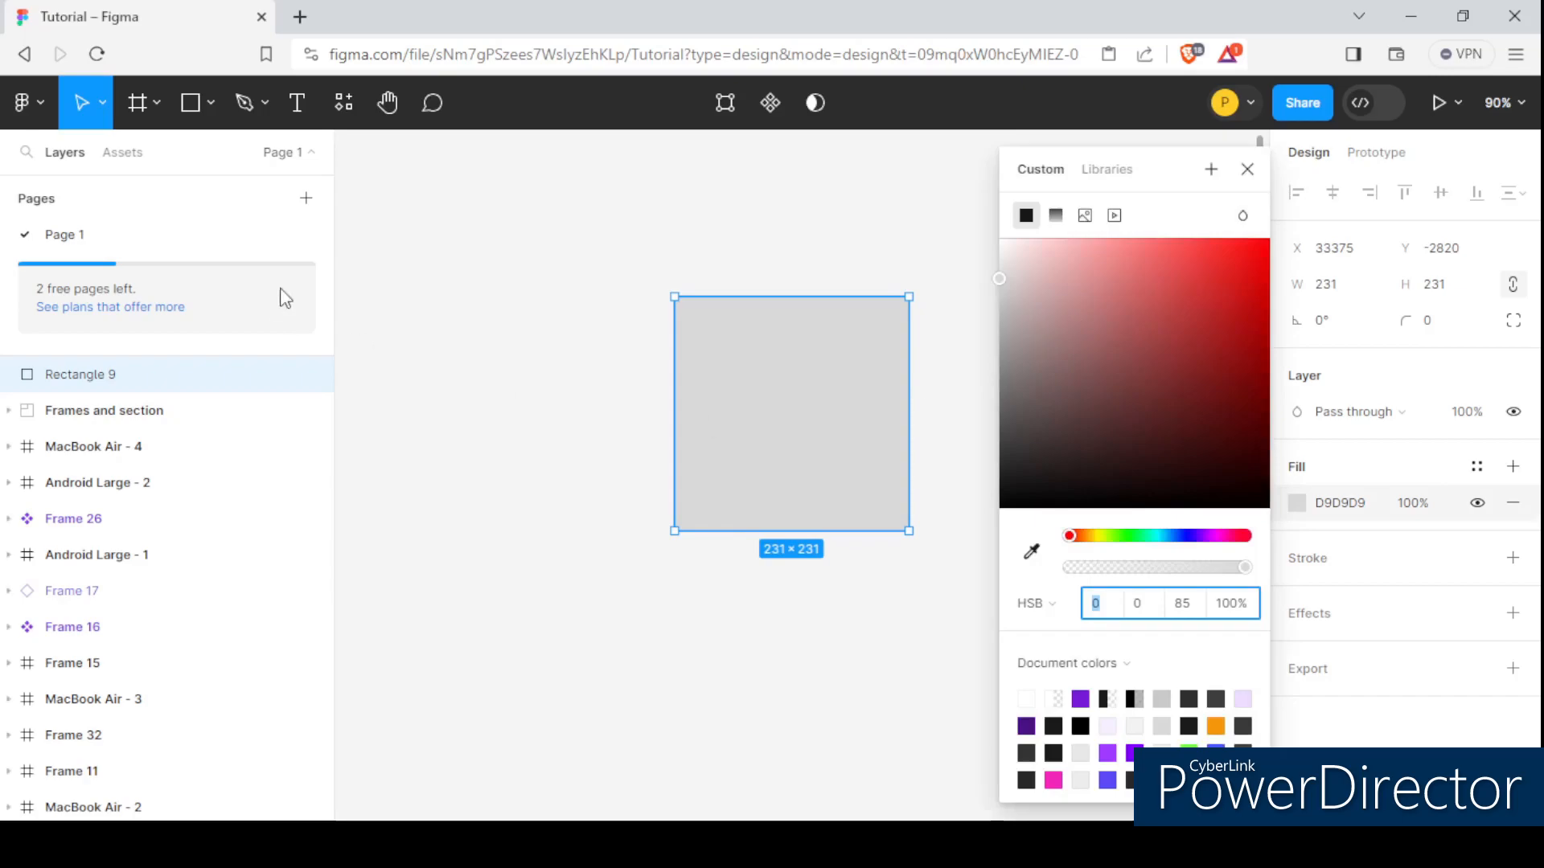
mouse_move(1160, 239)
left_mouse_down()
mouse_move(1174, 254)
mouse_move(1140, 239)
left_mouse_up()
left_click_drag(1090, 544, 1108, 545)
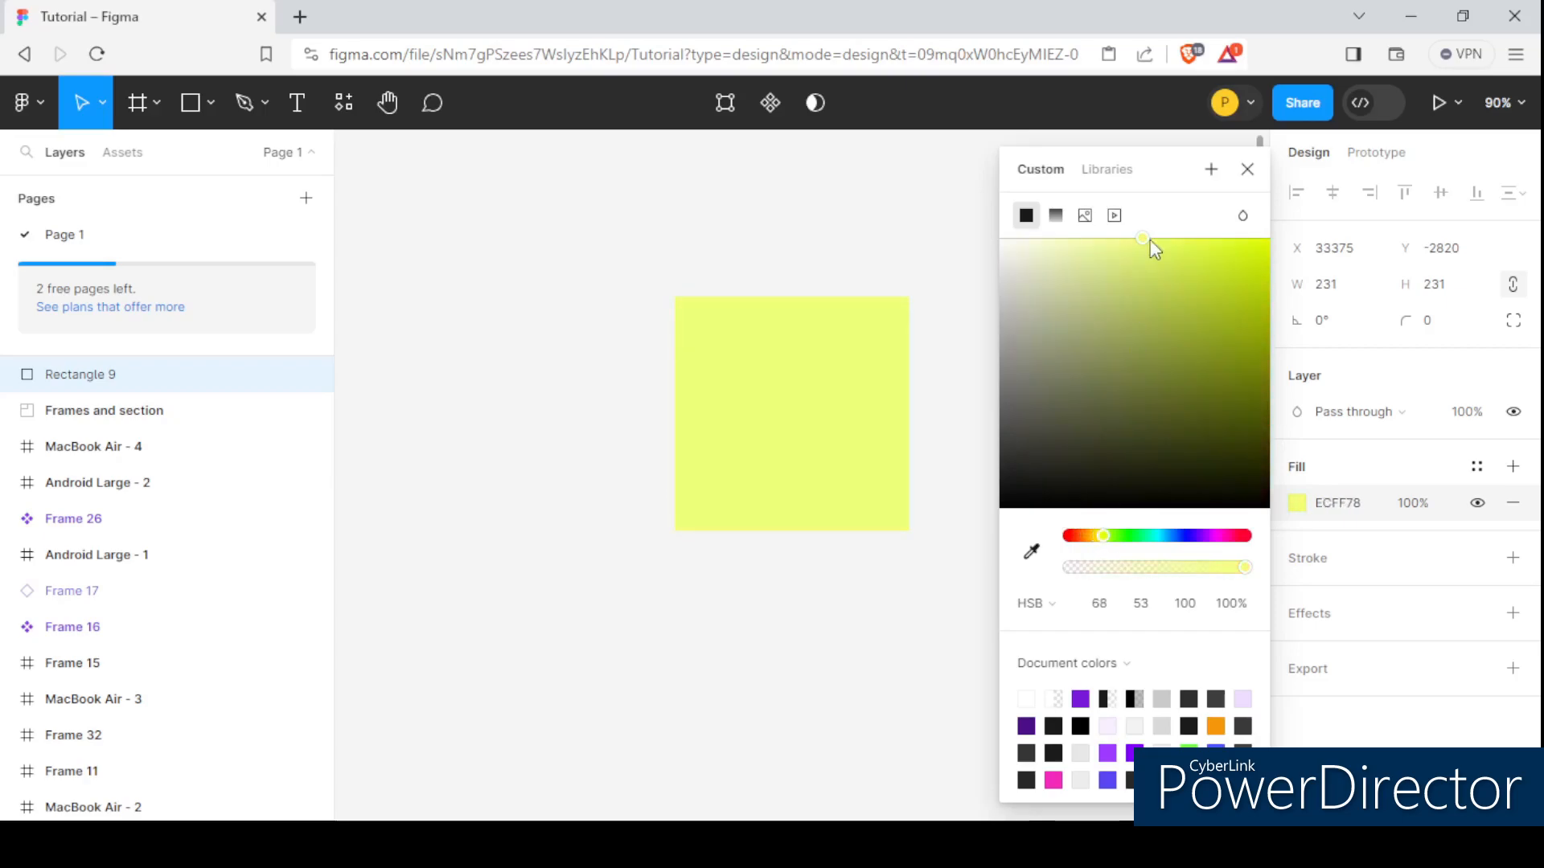
left_click_drag(1240, 237, 1173, 240)
left_click_drag(1145, 540, 1168, 540)
mouse_move(1243, 252)
left_mouse_down()
mouse_move(1219, 238)
mouse_move(1236, 241)
left_mouse_up()
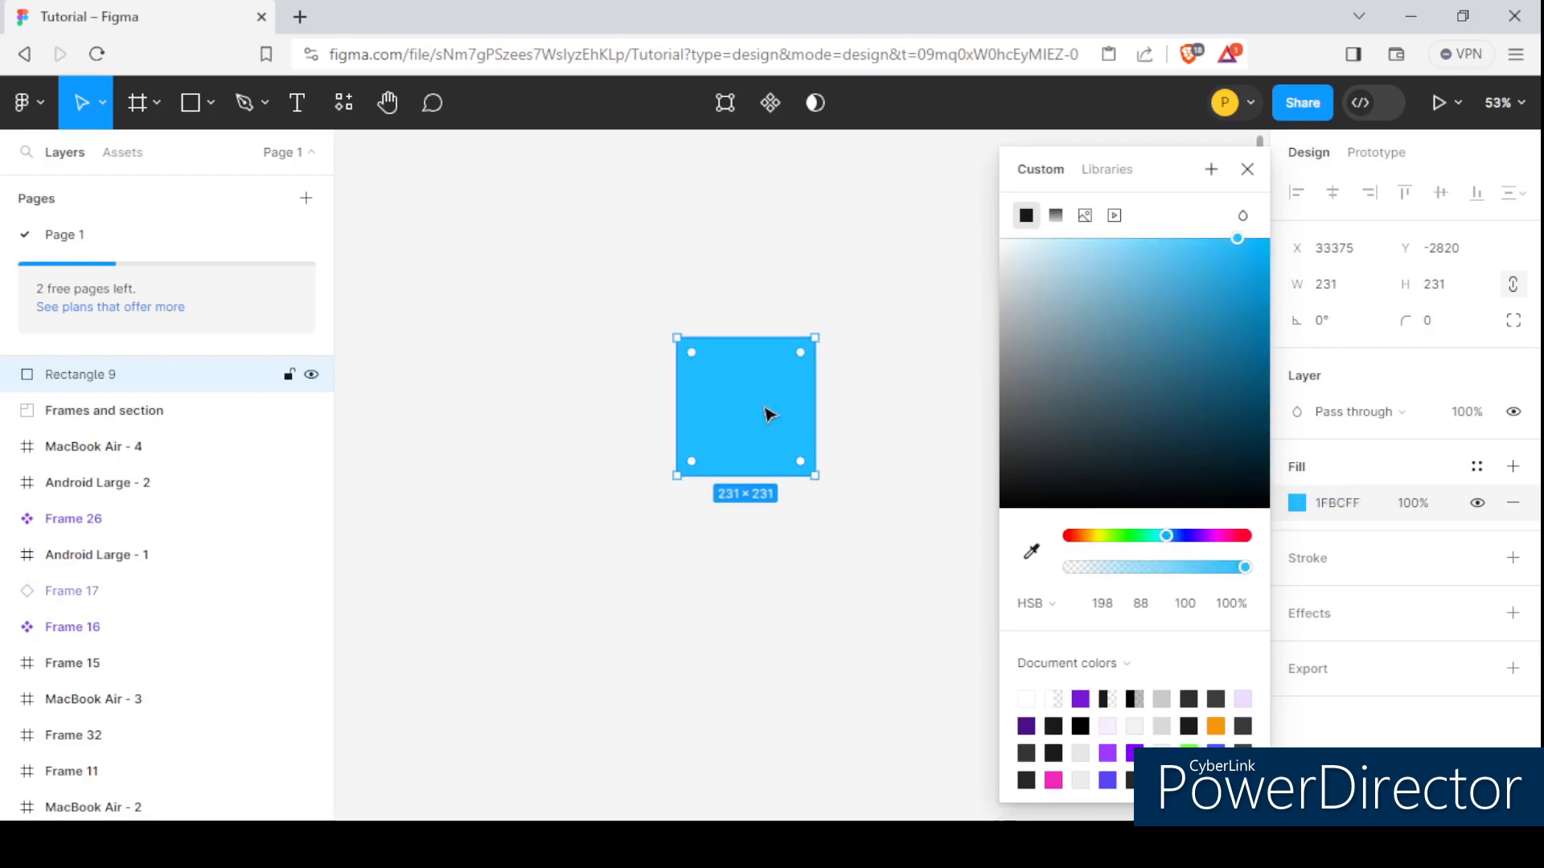
scroll(762, 406, "right", 2)
left_click(919, 424)
Change the square's fill to a Linear gradient running diagonally from beyond its upper-left corner to beyond its lower-right corner.
left_click(700, 458)
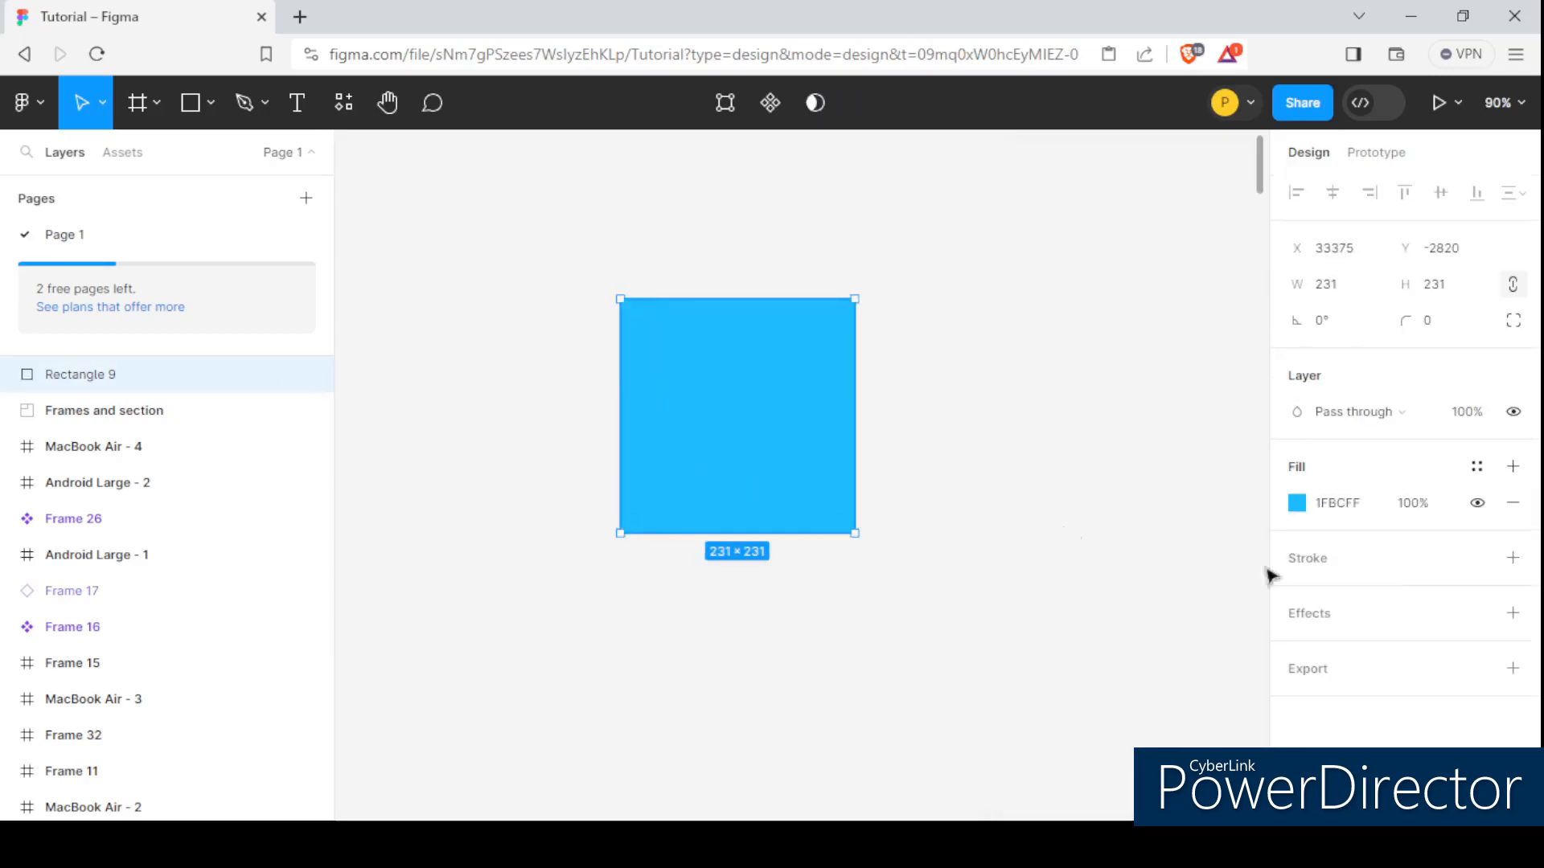
left_click(1297, 505)
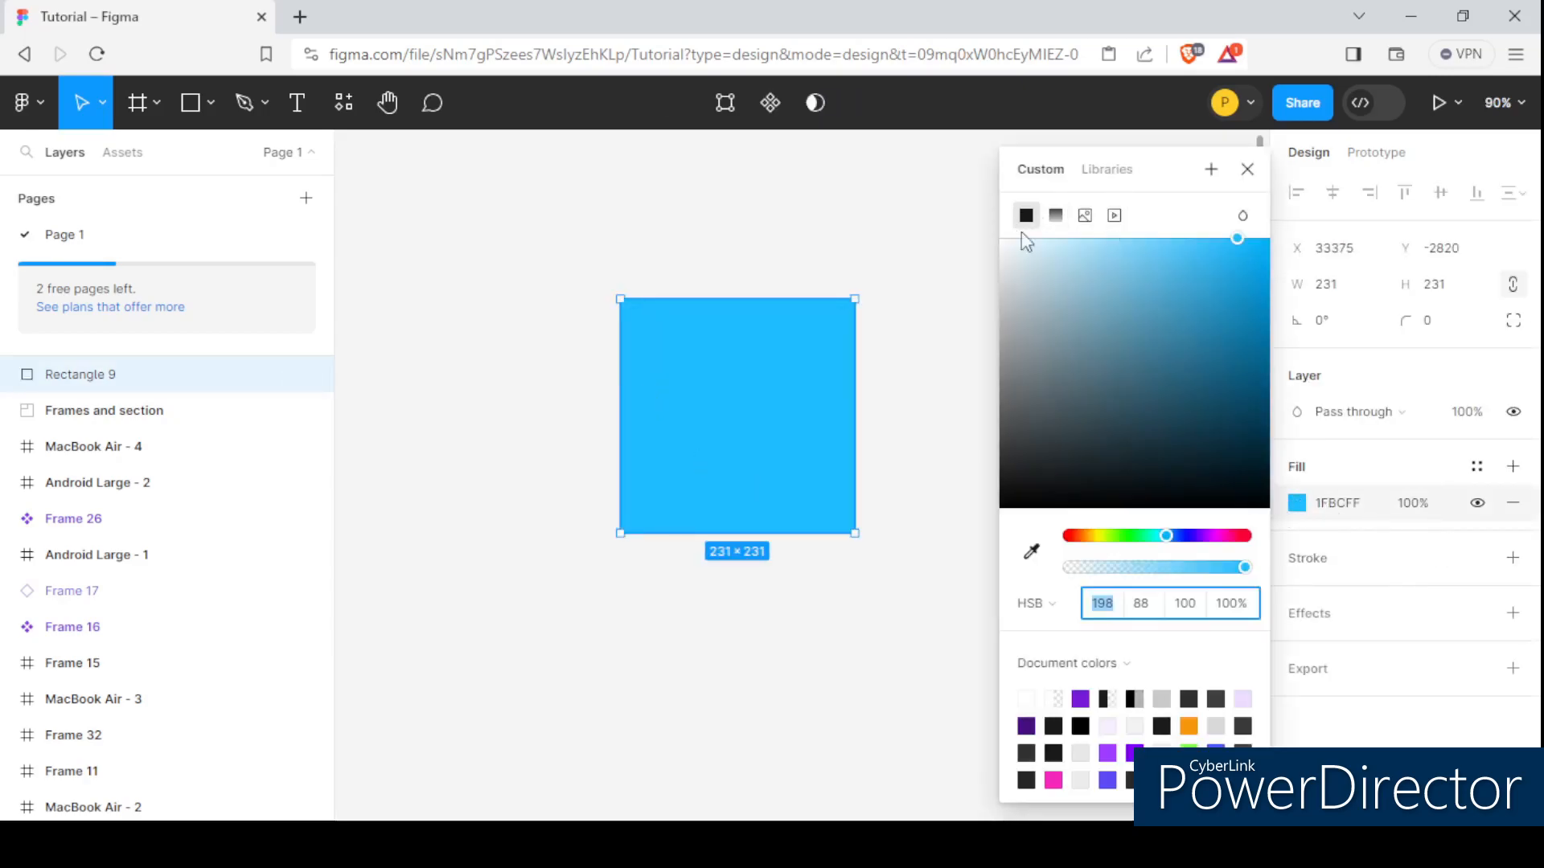
left_click_drag(1214, 192, 1061, 163)
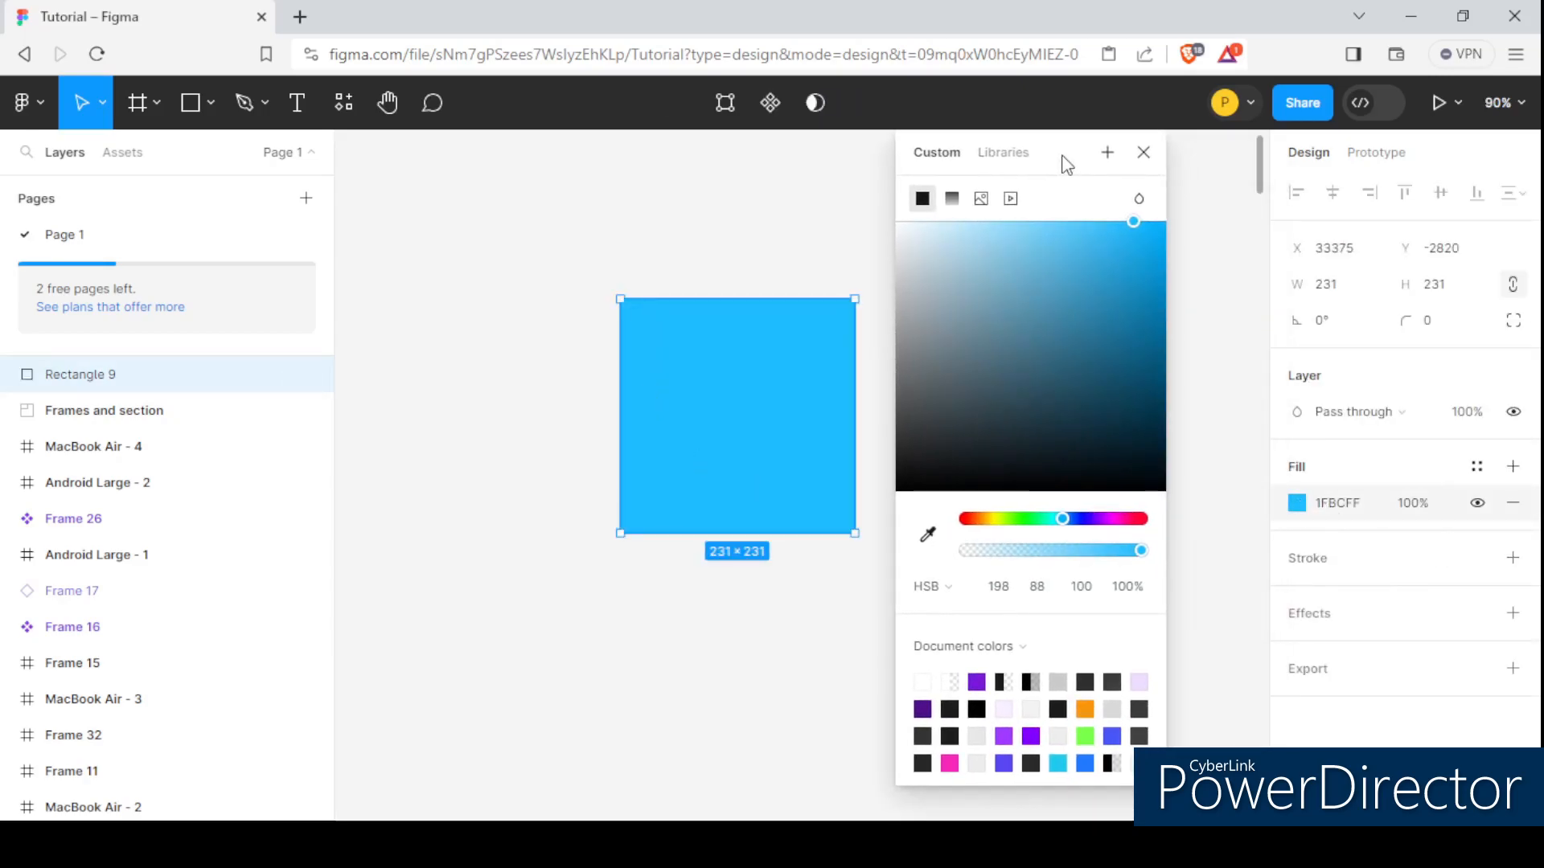
left_click(953, 201)
left_click_drag(737, 298, 602, 262)
scroll(609, 307, "down", 3)
scroll(689, 435, "up", 3)
left_click(671, 449)
left_click_drag(670, 450, 810, 517)
scroll(786, 375, "down", 2)
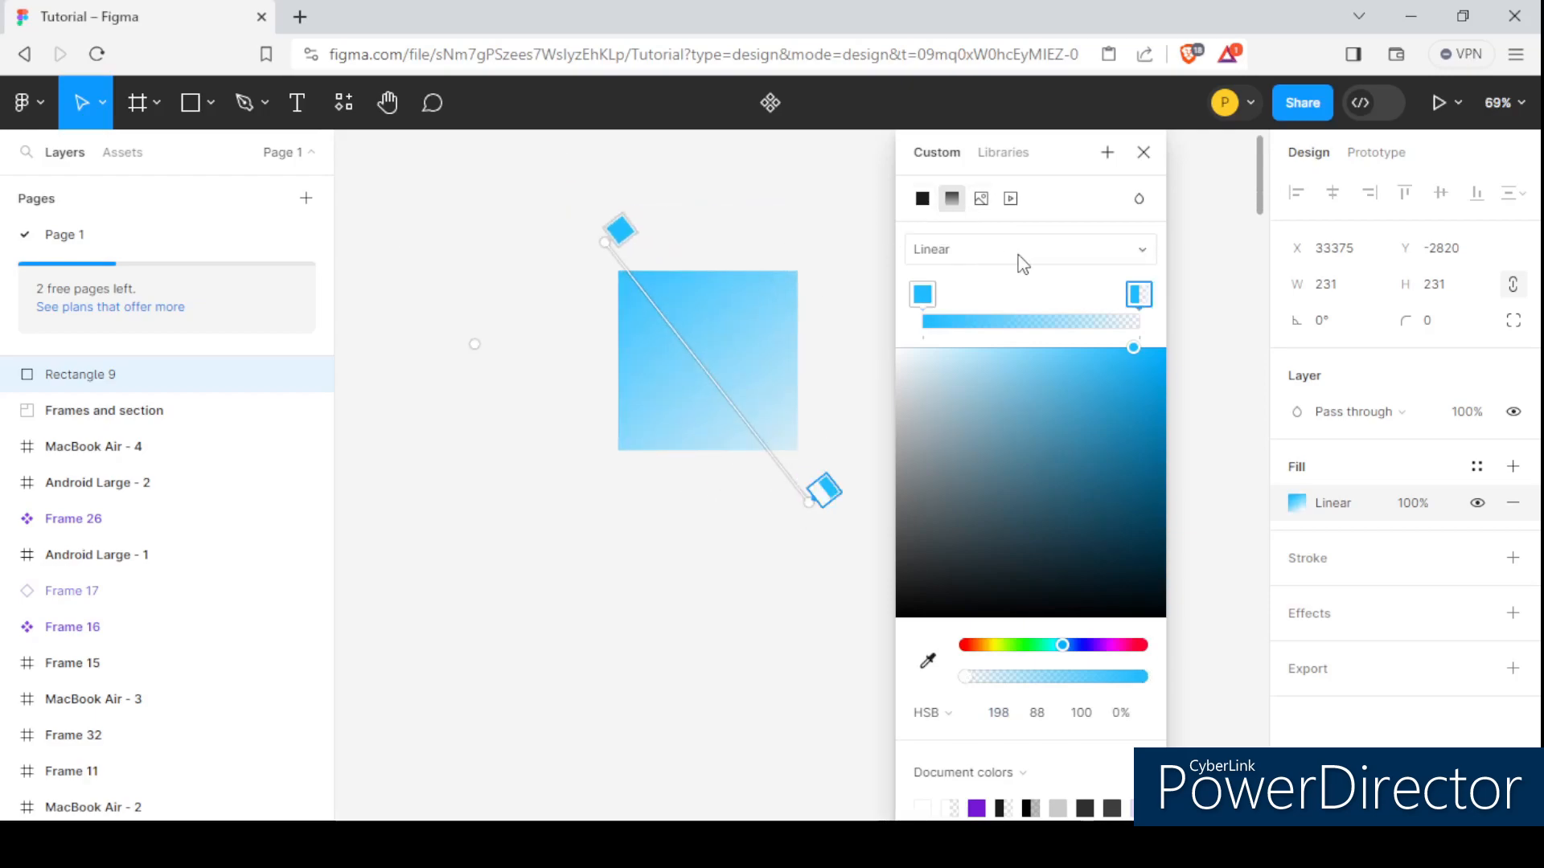
left_click(968, 252)
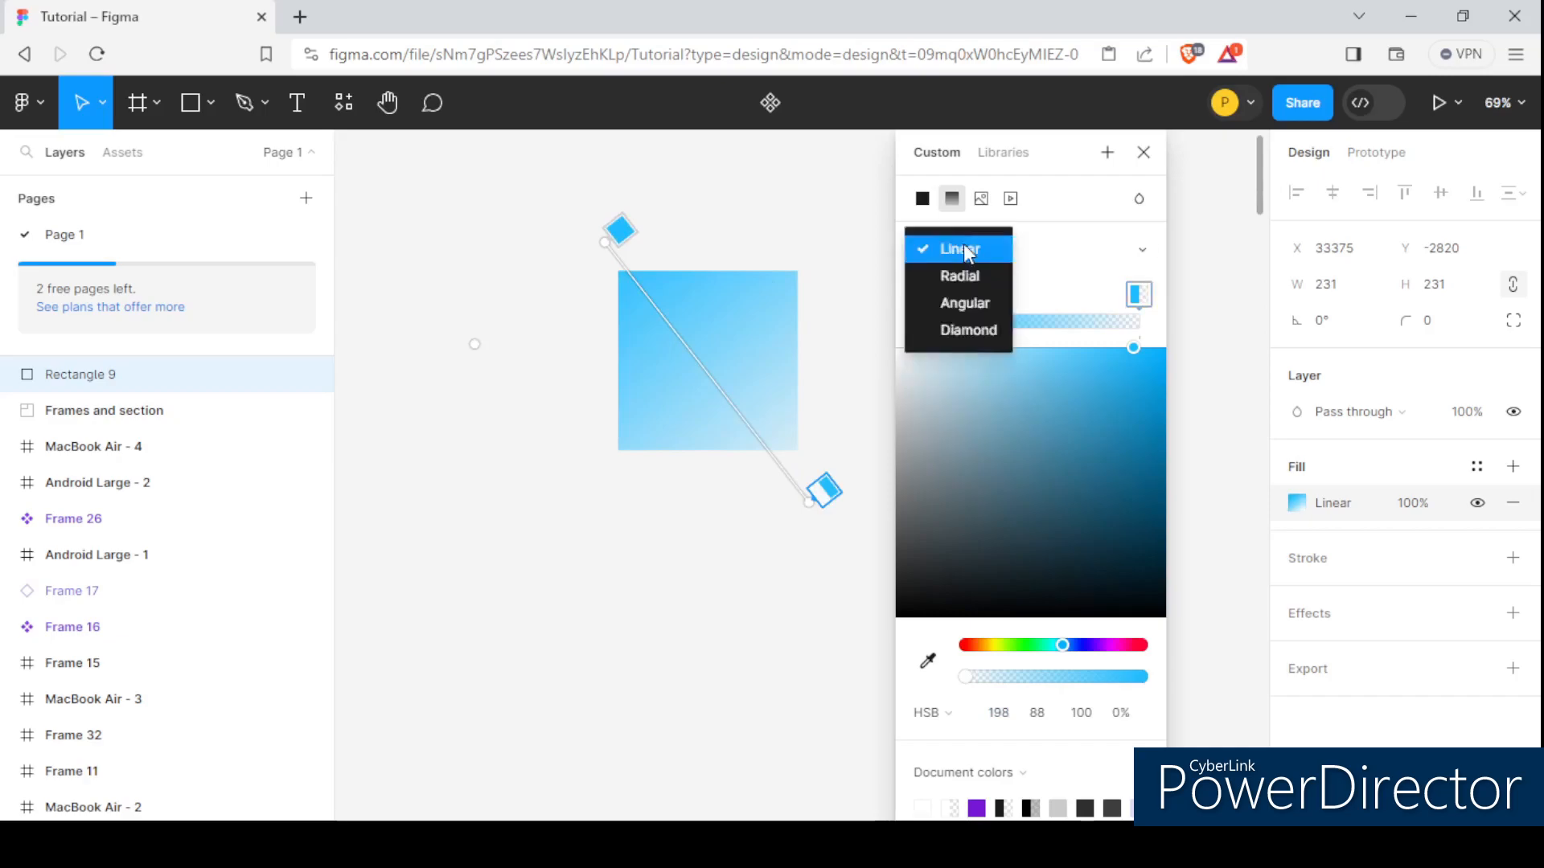
left_click(976, 249)
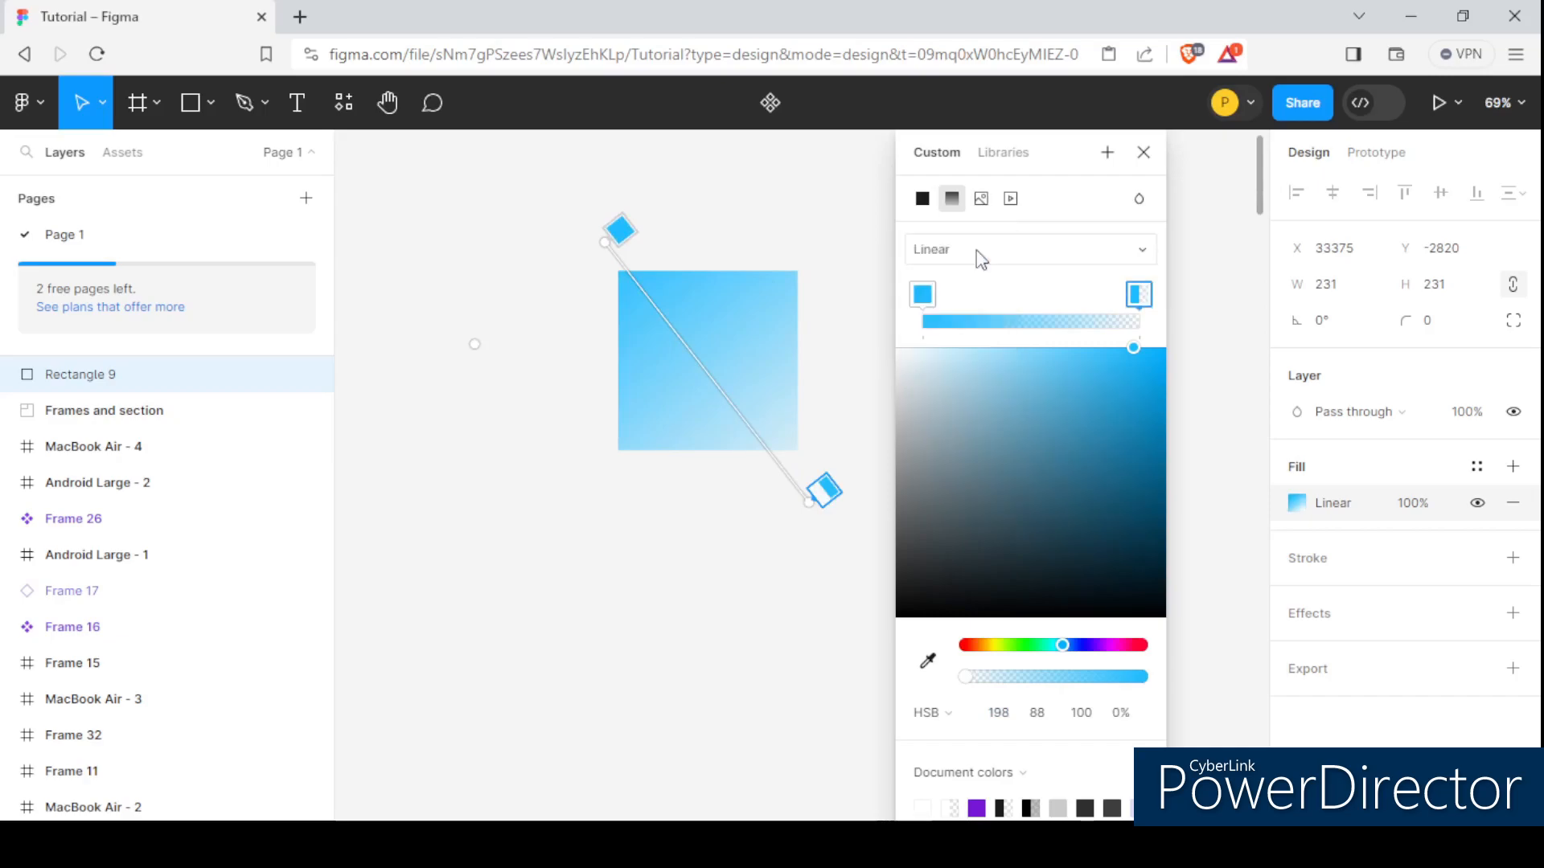
Switch the gradient type to Radial, move its centre slightly upward and adjust its end handle beyond the square's lower-right corner.
left_click(1003, 251)
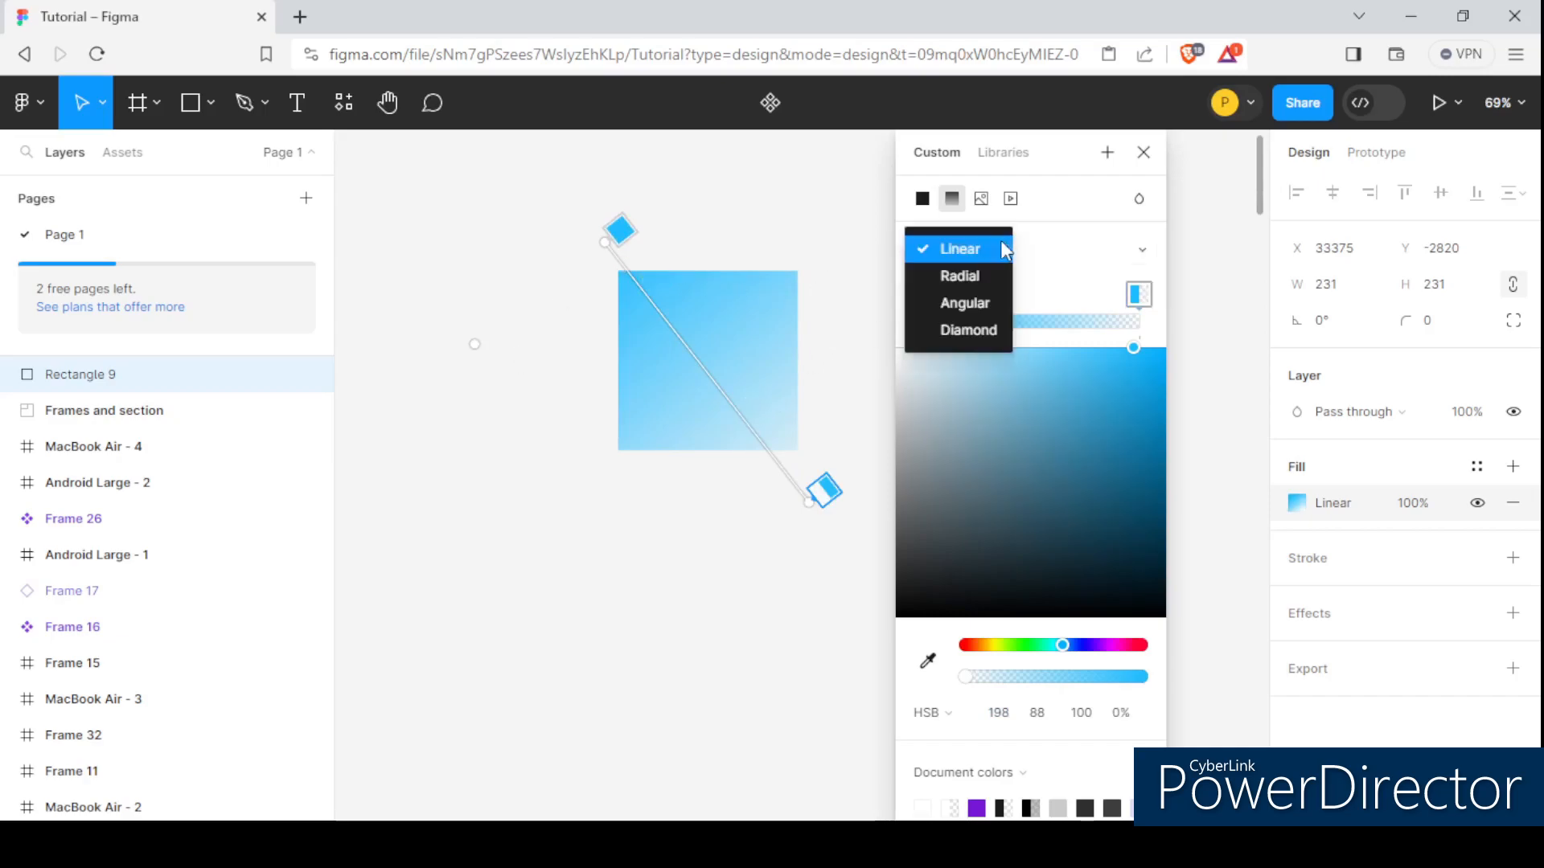
left_click(975, 274)
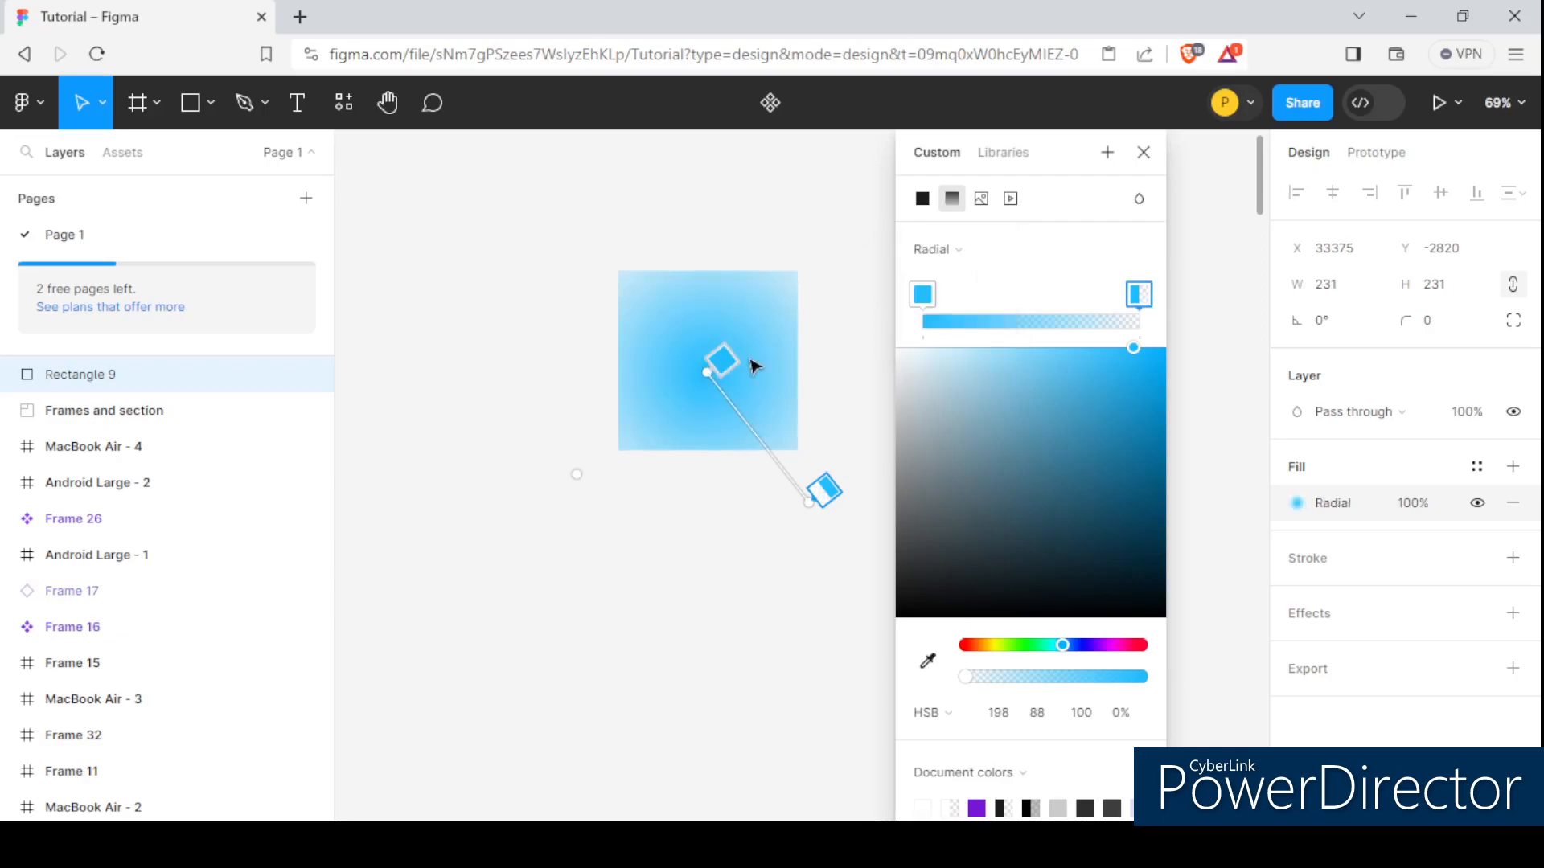
left_click_drag(707, 371, 708, 360)
scroll(670, 375, "down", 2)
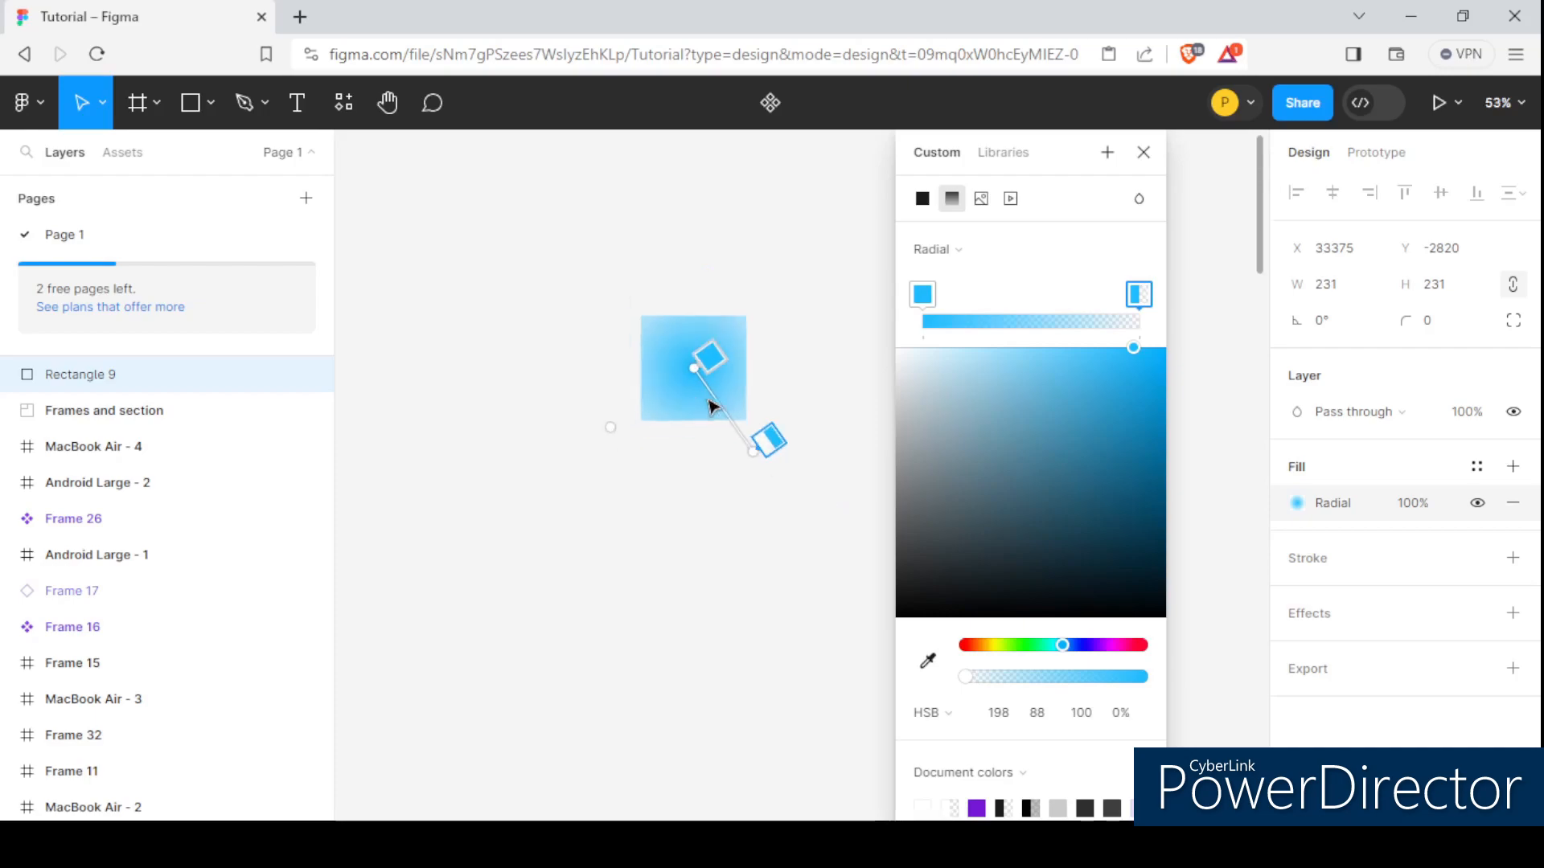
left_click_drag(765, 465, 761, 480)
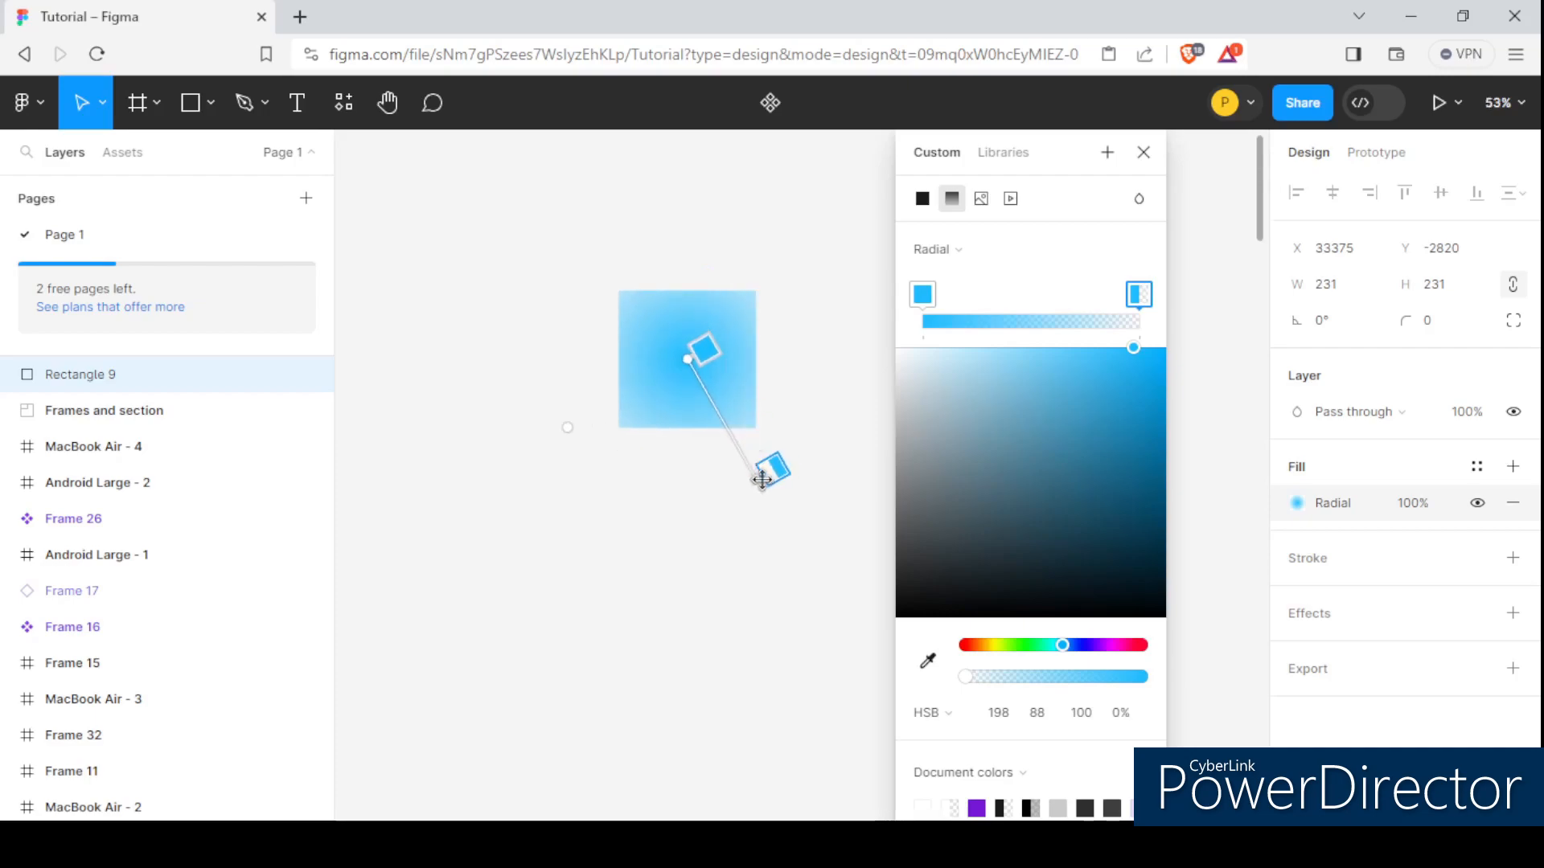
left_click_drag(687, 362, 685, 353)
scroll(686, 354, "up", 2)
scroll(685, 354, "down", 2)
Set the radial gradient's centre colour stop to white.
left_click(707, 346)
left_click(806, 529)
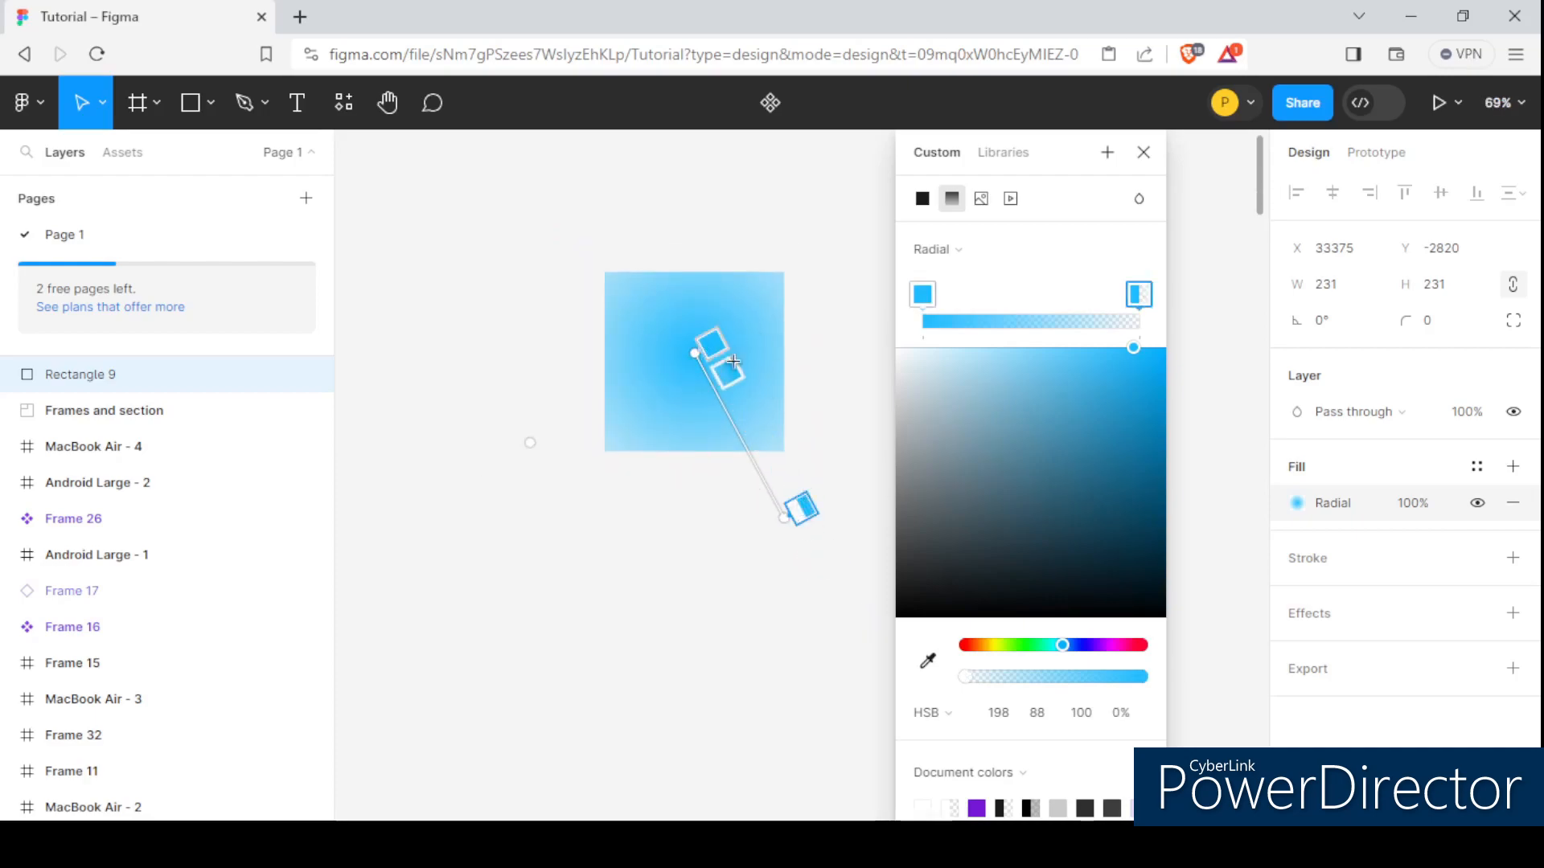
left_click(711, 339)
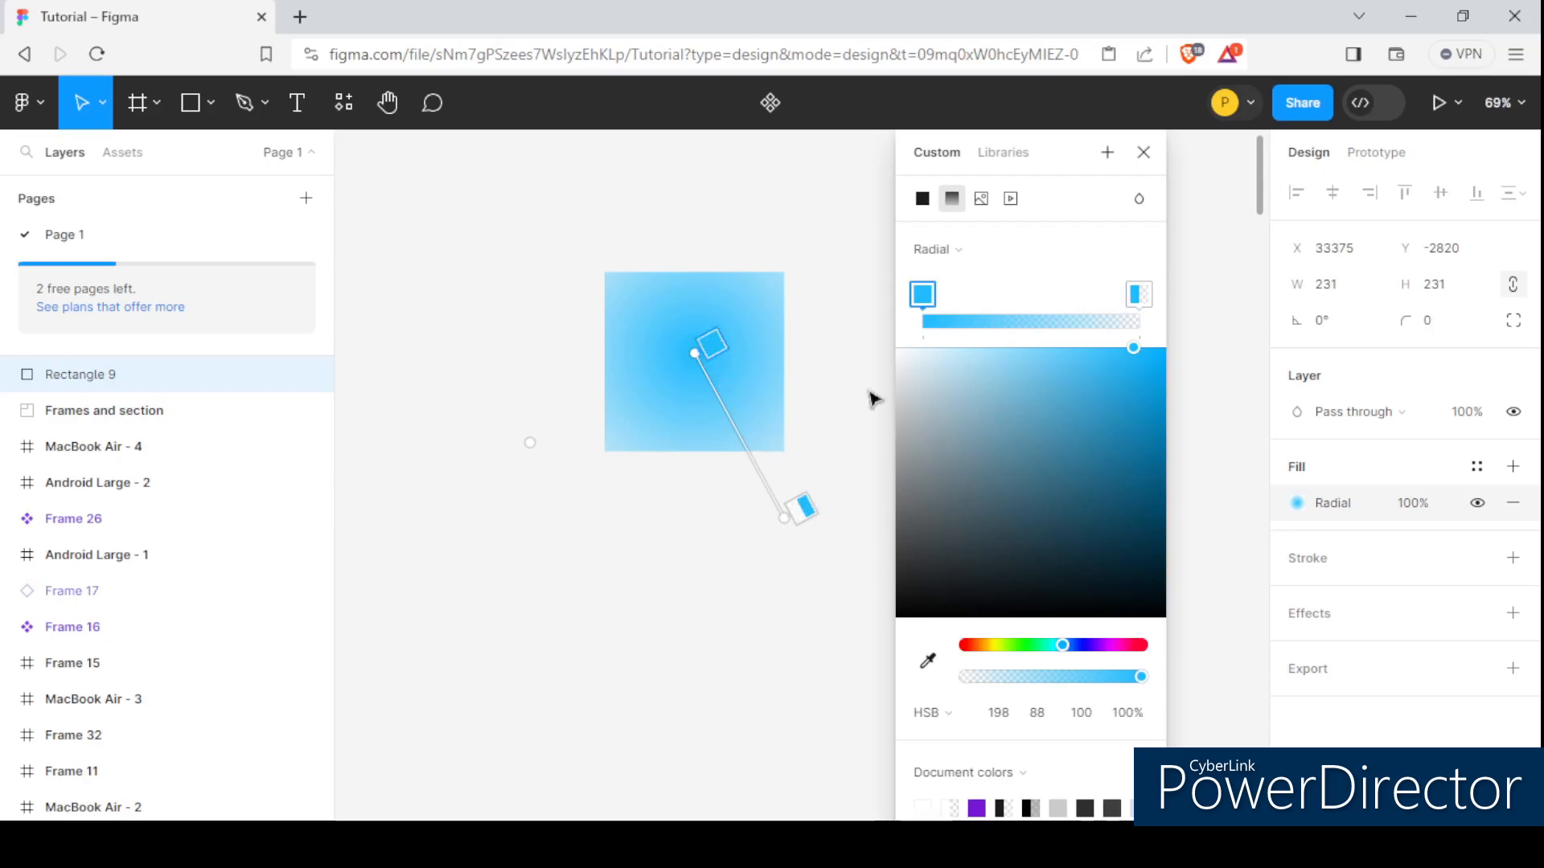
left_click_drag(1038, 362, 888, 346)
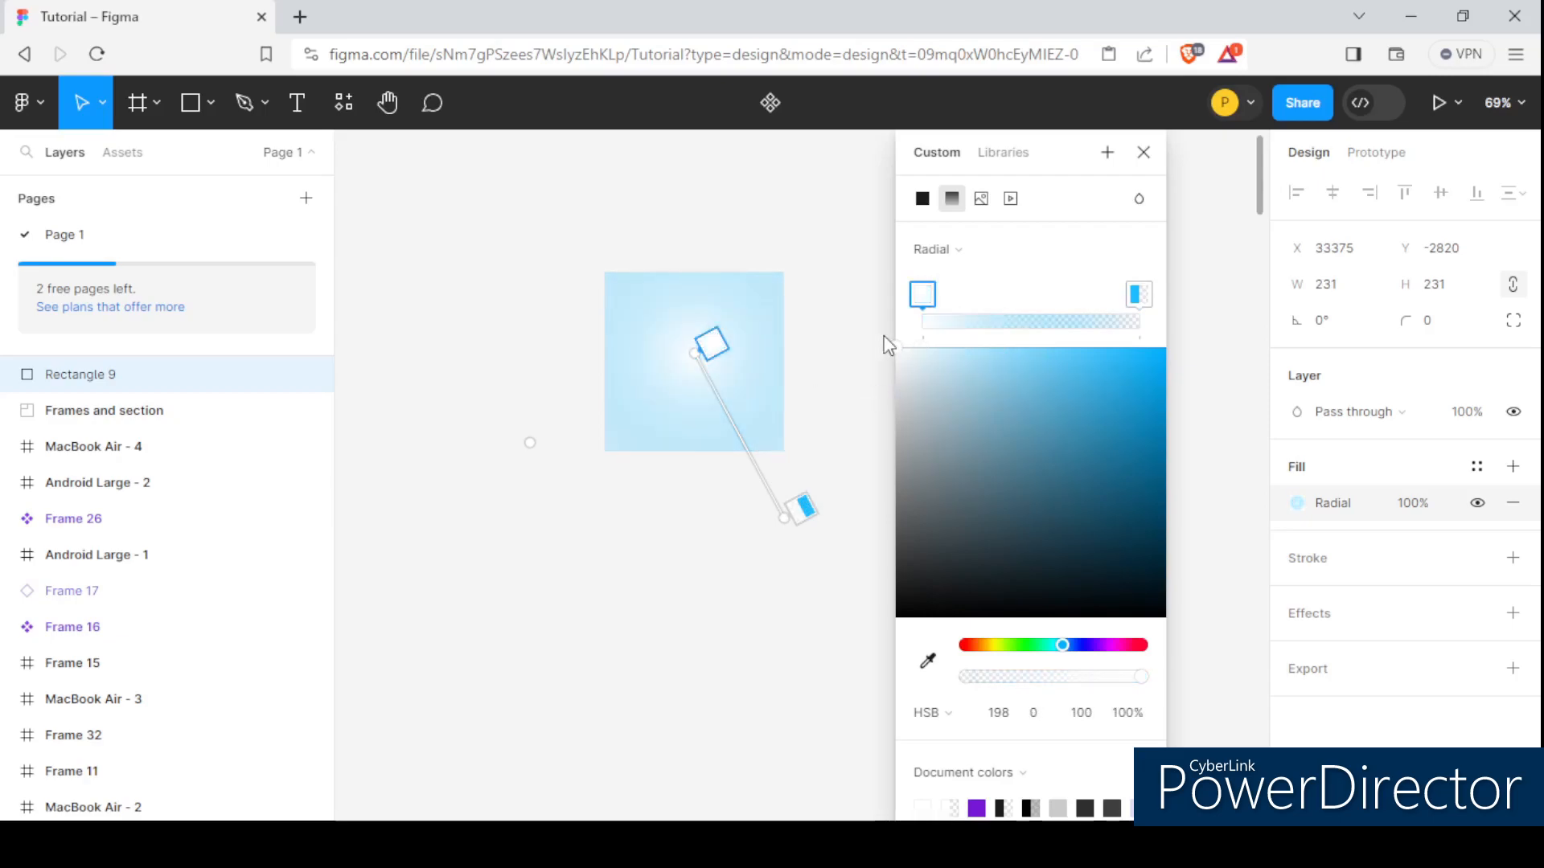
Set the gradient's outer stop to HSB 198, 92, 88 at 100% opacity and move the gradient centre back to the square's middle.
left_click(801, 506)
left_click_drag(1065, 677, 1214, 699)
left_click(1138, 375)
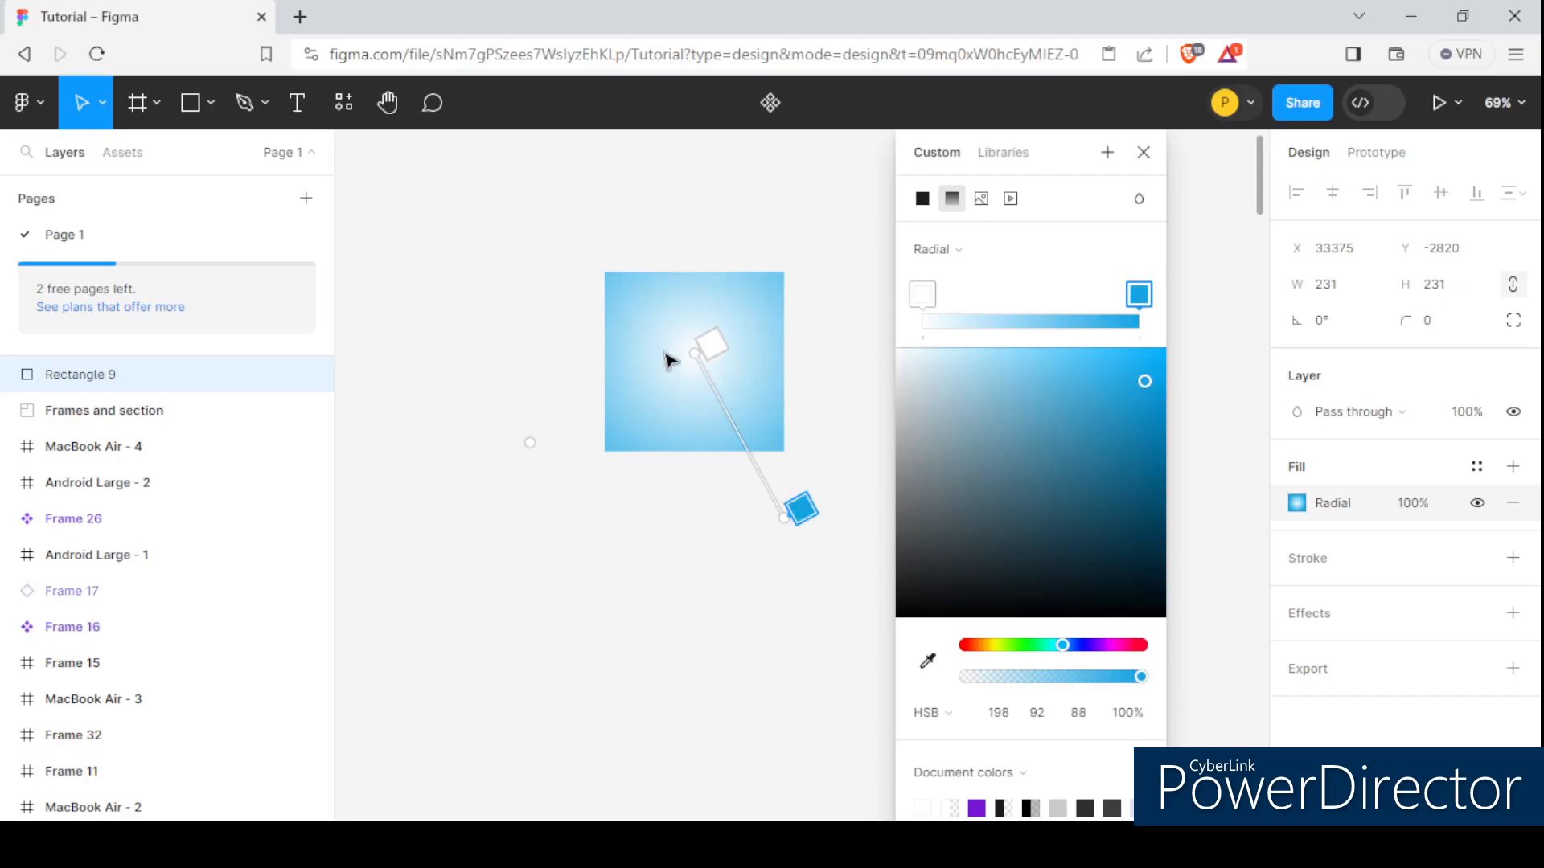
left_click_drag(696, 353, 693, 363)
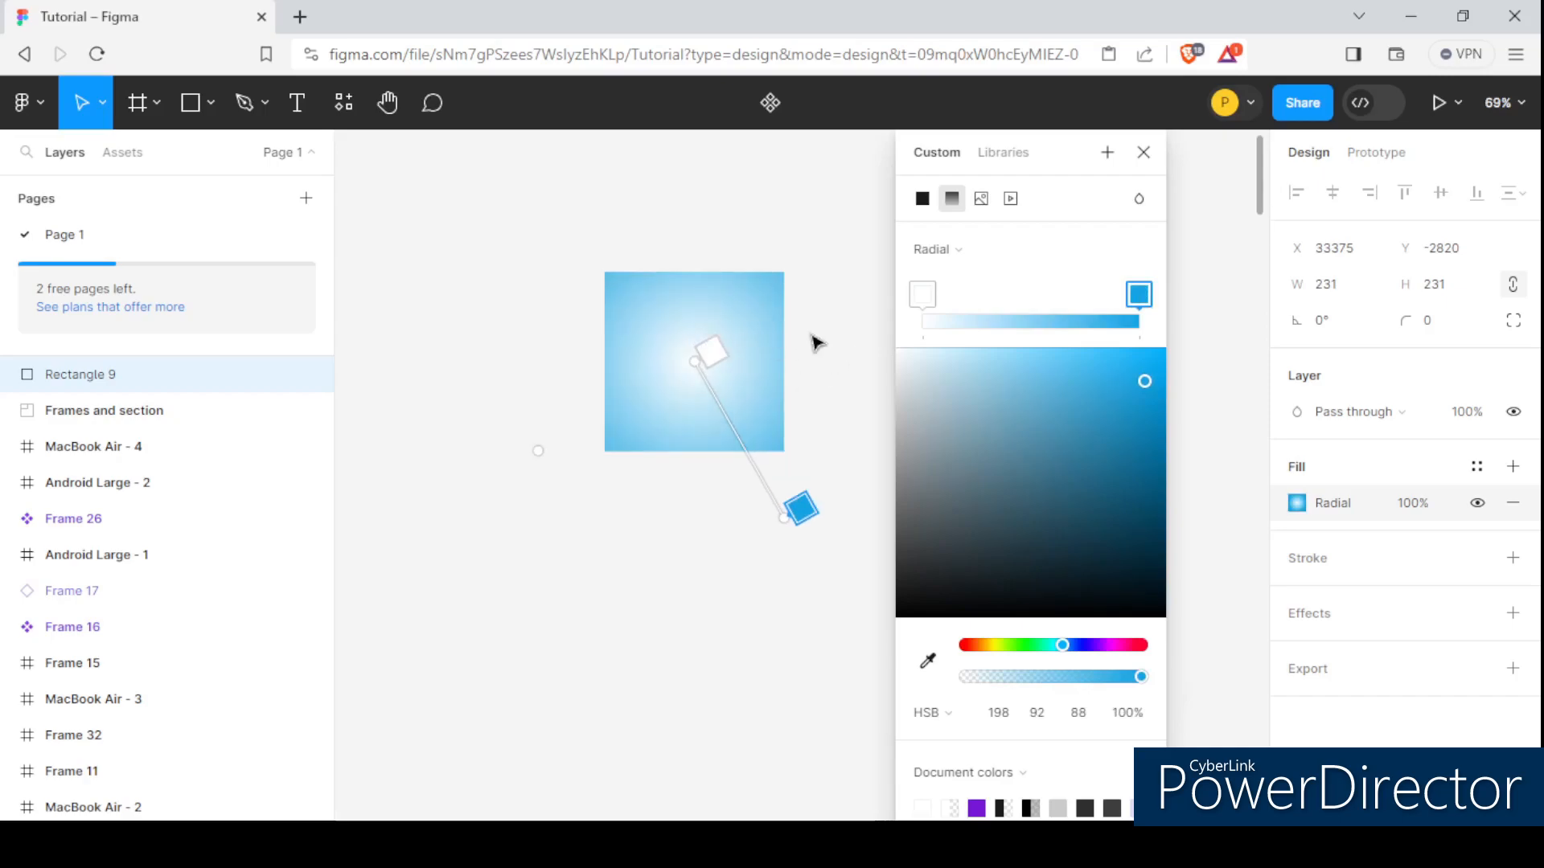
Switch the gradient type to Angular and extend its handle farther outside the square.
left_click(996, 252)
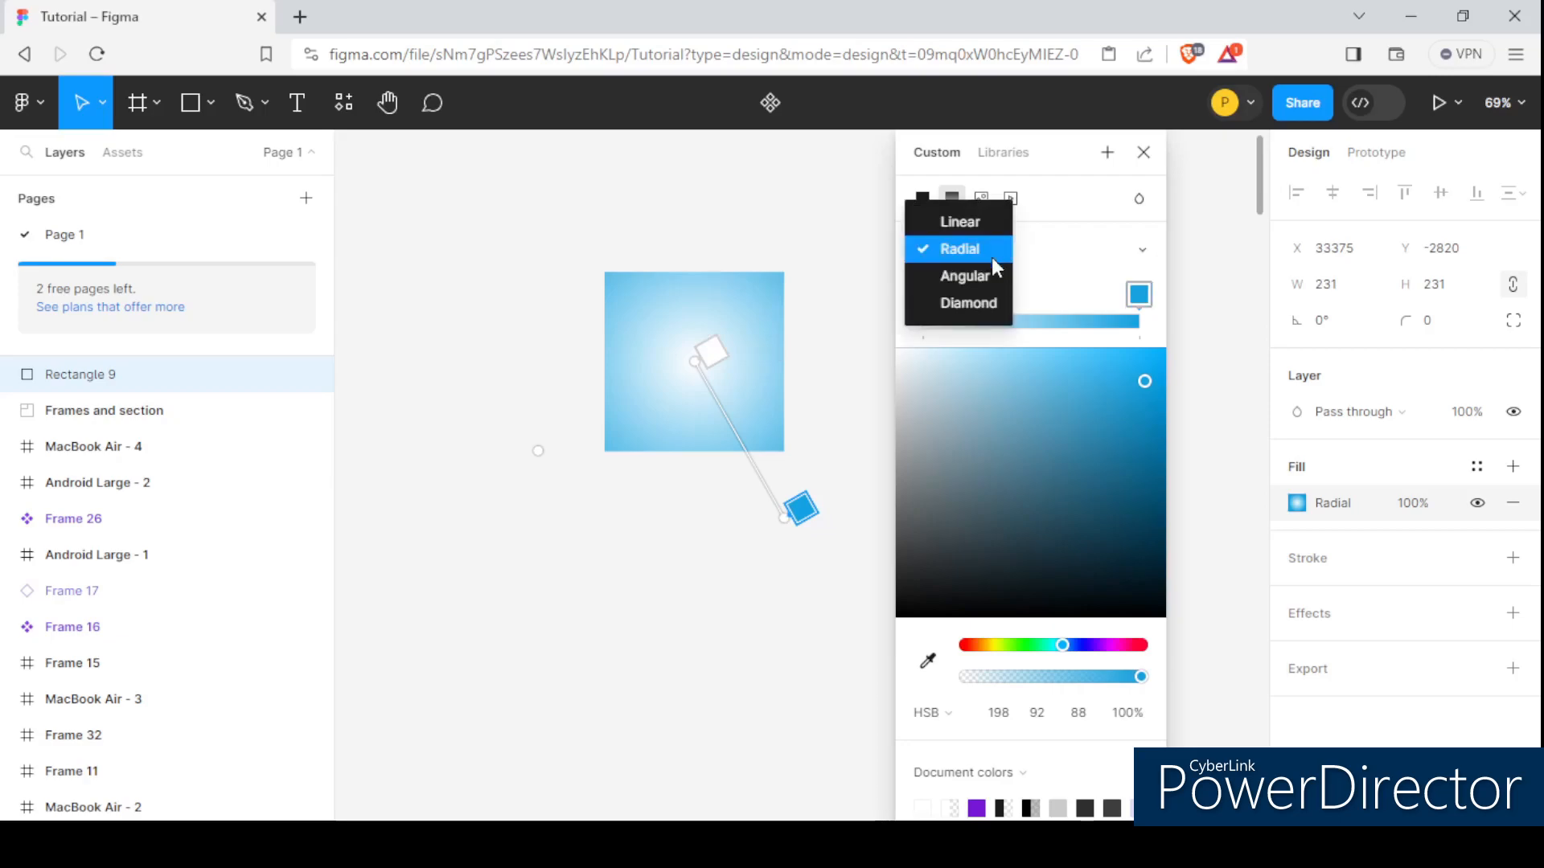
left_click(969, 276)
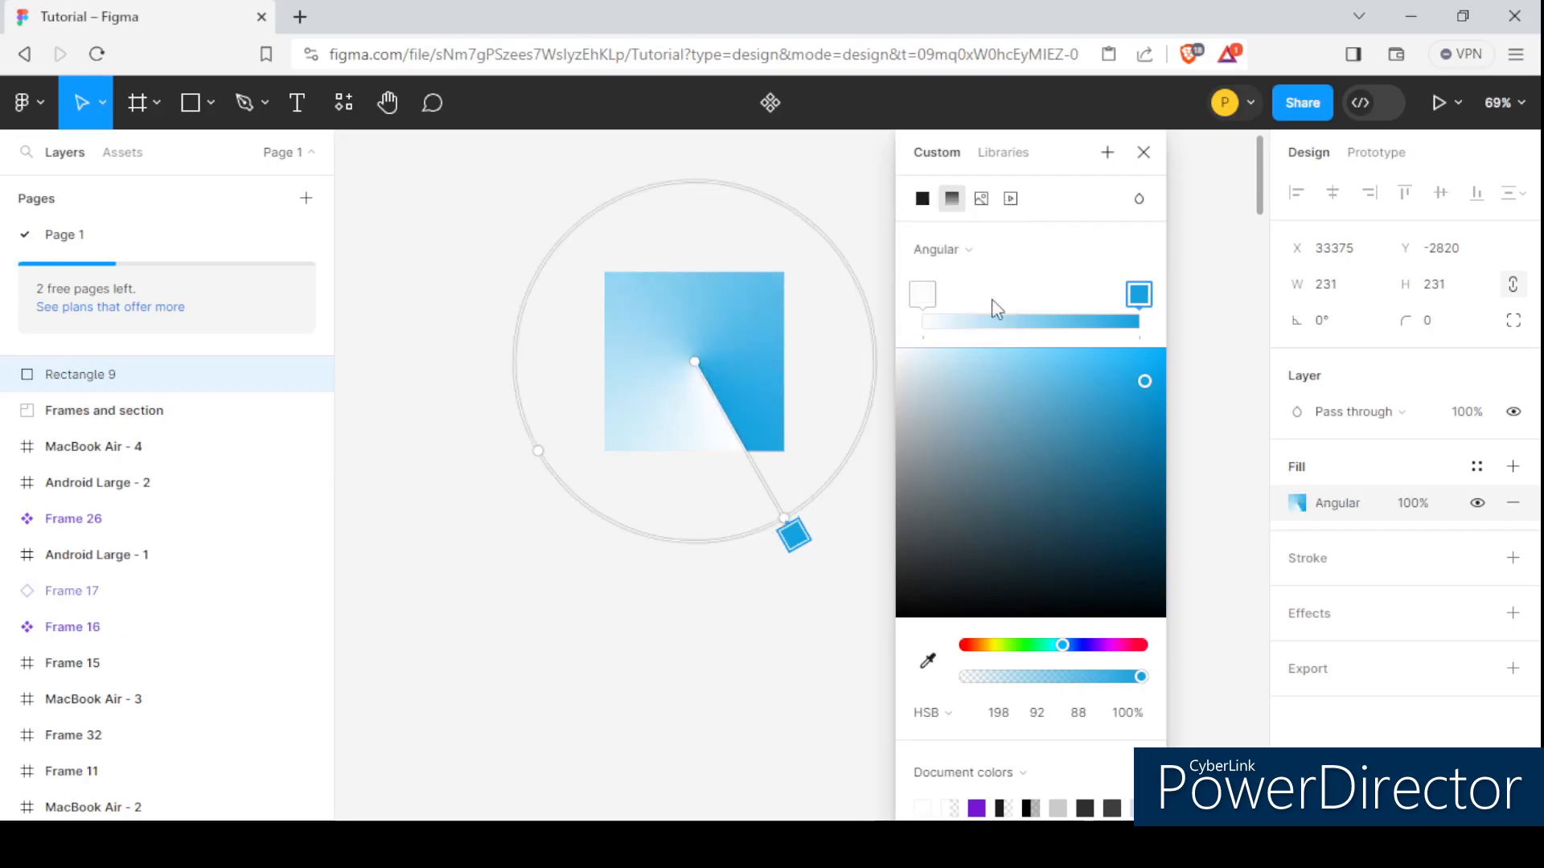
mouse_move(784, 520)
left_mouse_down()
mouse_move(641, 545)
mouse_move(524, 448)
mouse_move(503, 291)
mouse_move(572, 230)
mouse_move(654, 209)
mouse_move(545, 355)
mouse_move(551, 441)
mouse_move(664, 525)
mouse_move(772, 528)
left_mouse_up()
scroll(514, 281, "down", 3)
Recolour the gradient's start stop to light blue HSB 198, 51, 100 and its end stop to dark navy HSB 198, 97, 19.
left_click(764, 531)
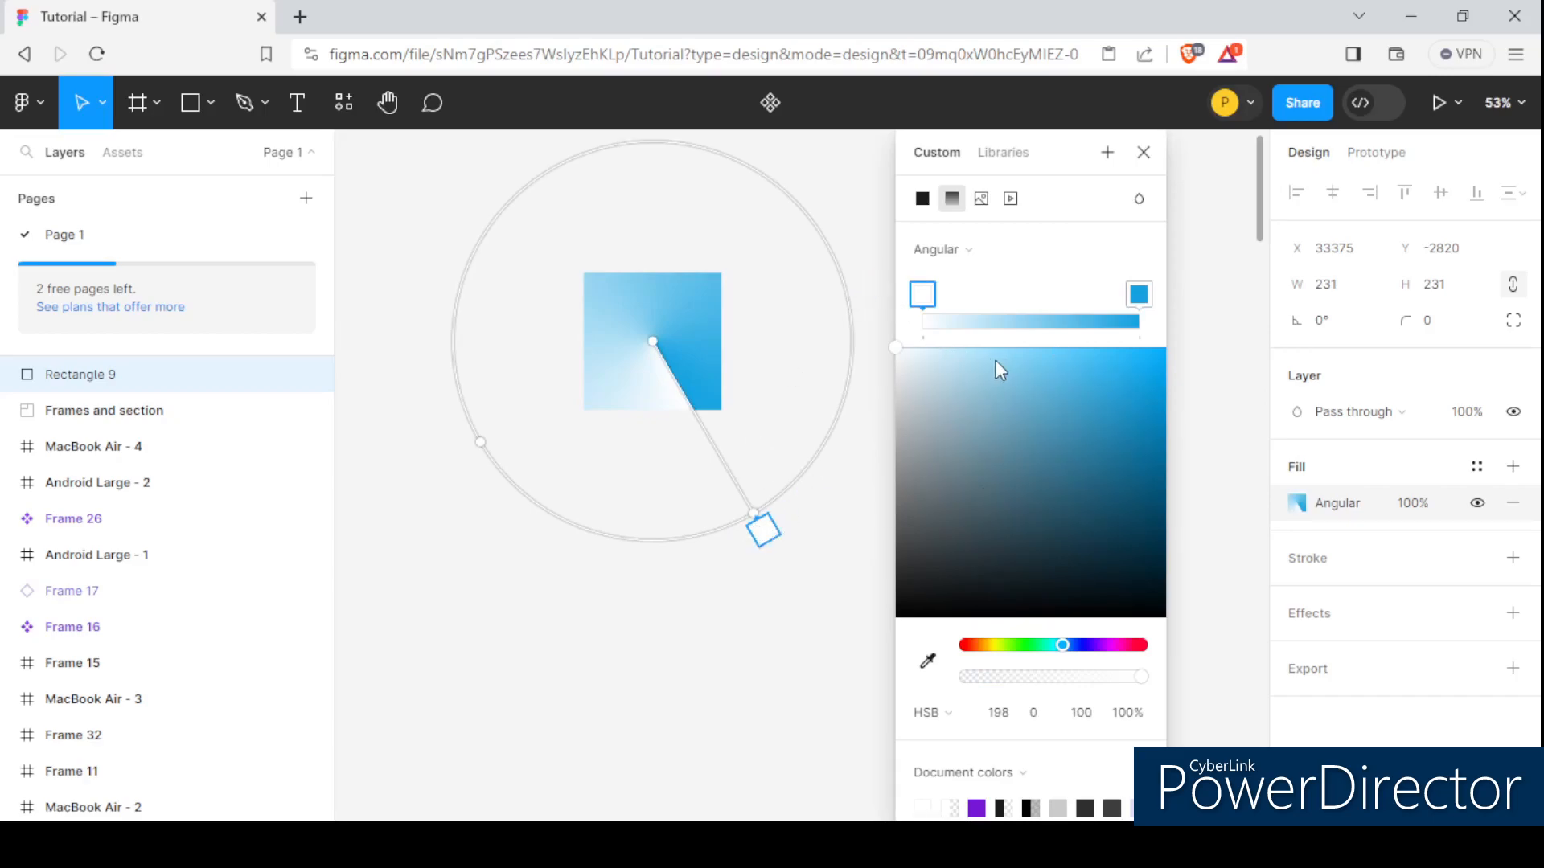
left_click_drag(1010, 364, 1034, 344)
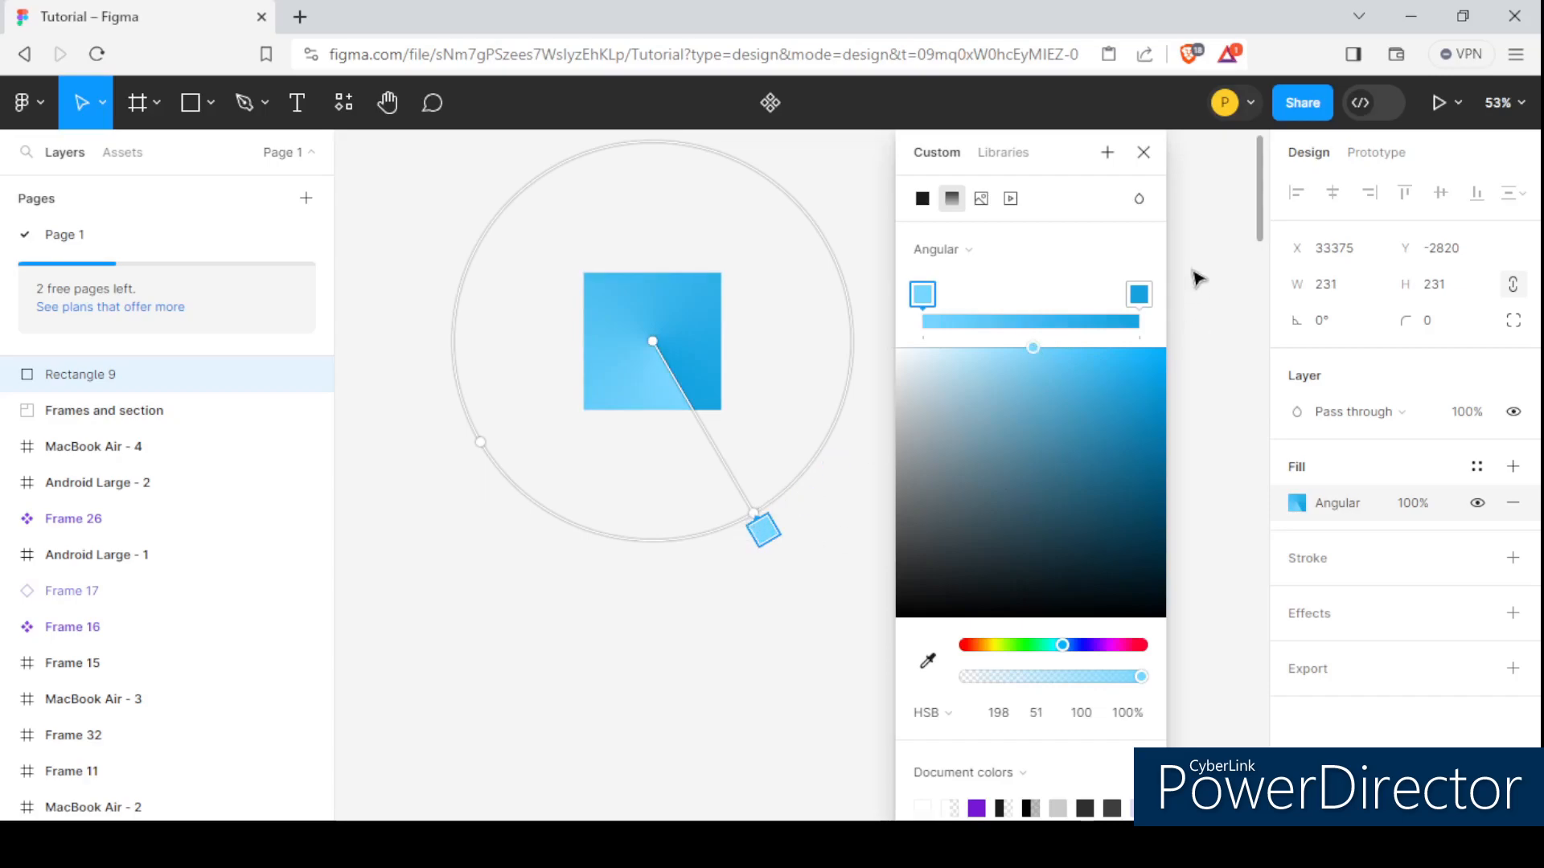
left_click(1141, 299)
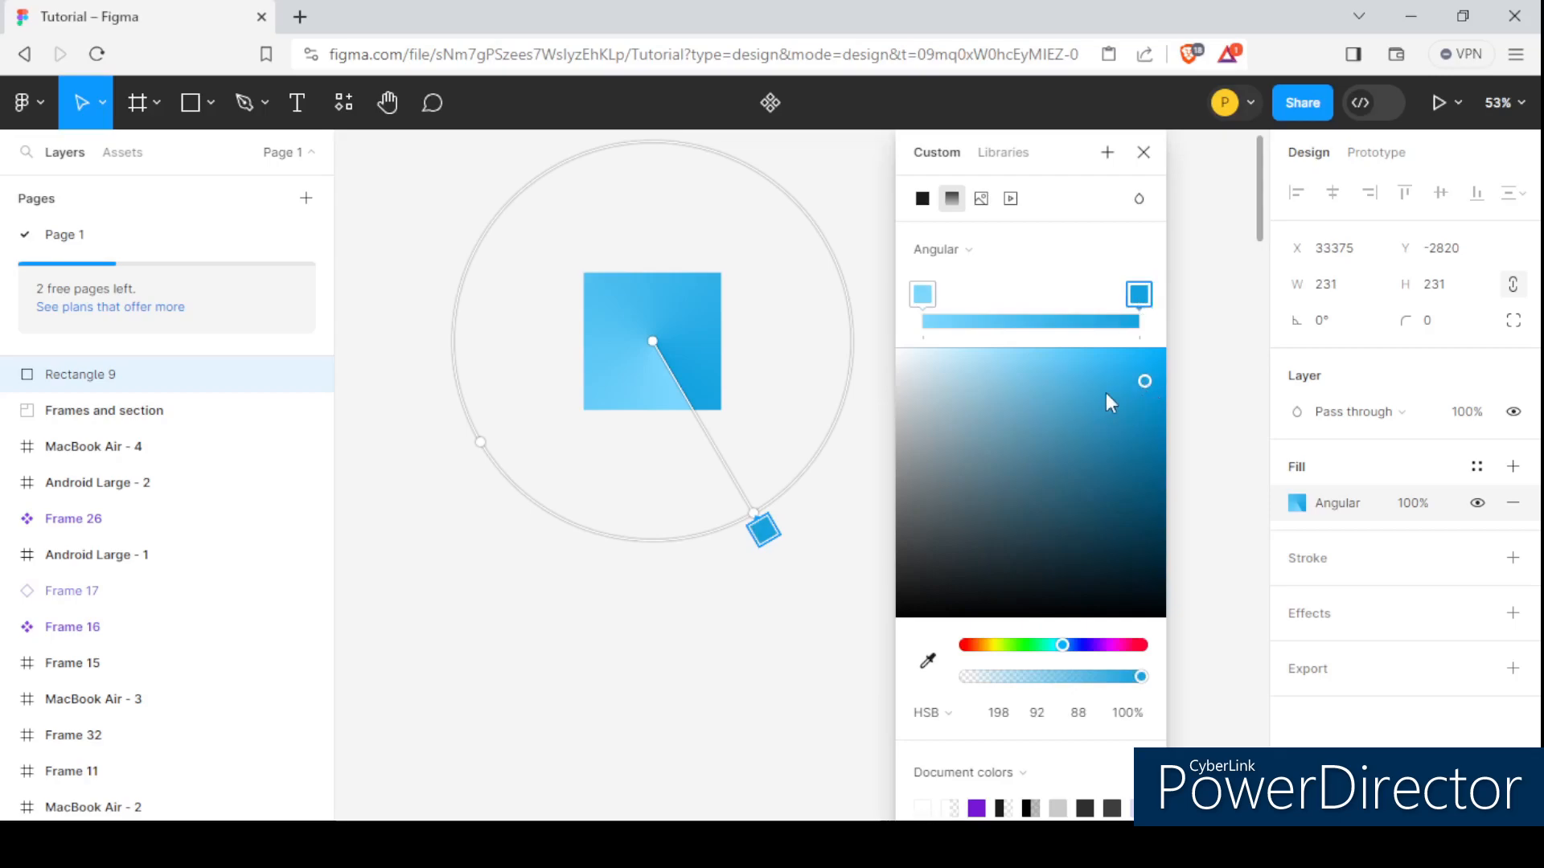
left_click_drag(1125, 602, 1158, 567)
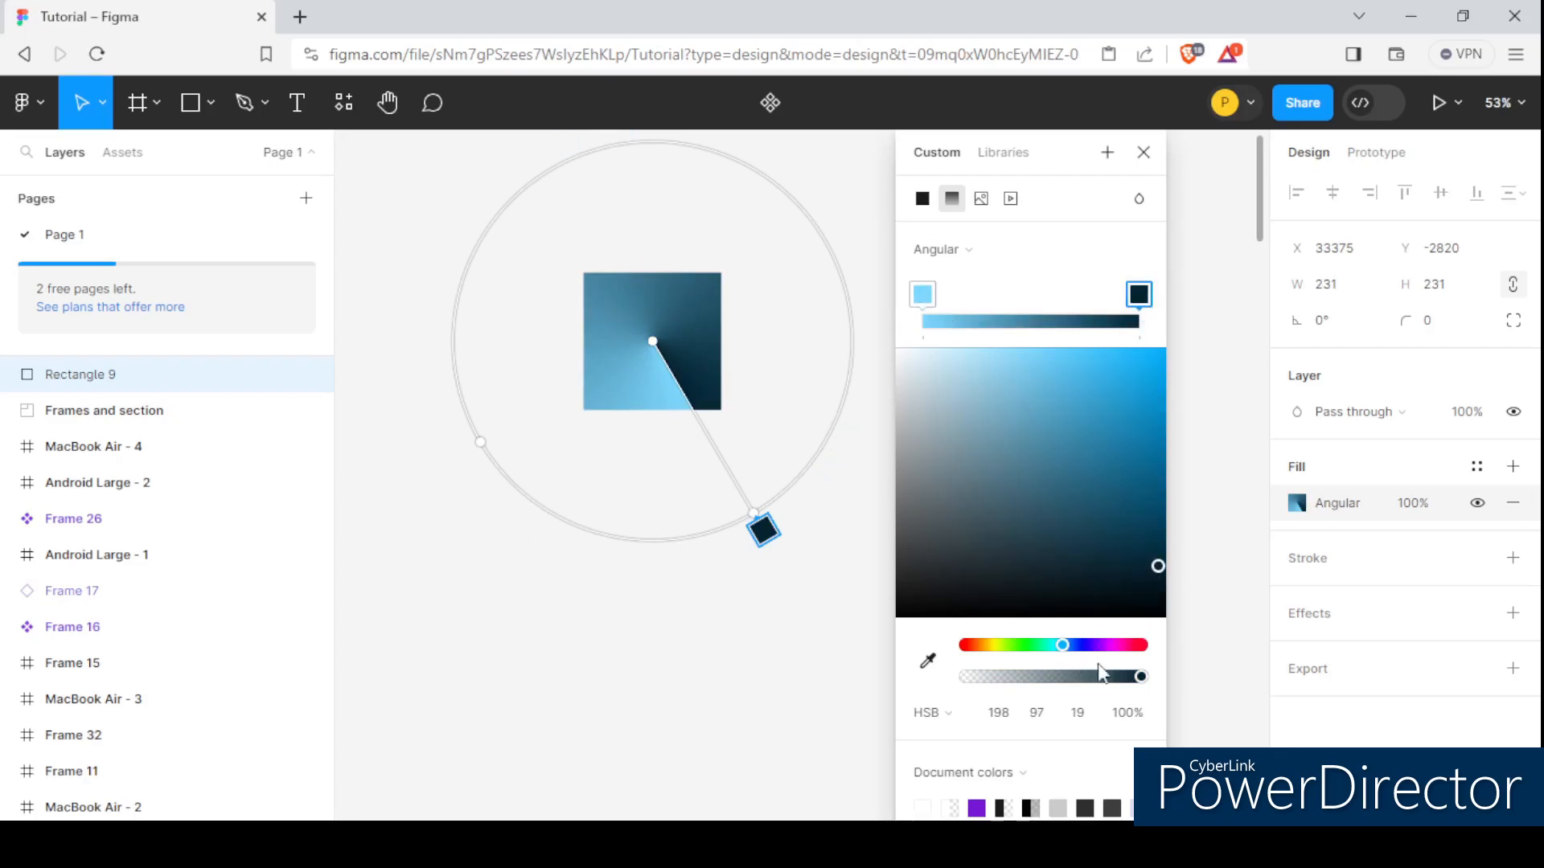
Switch the gradient type to Diamond and pull its end handle closer to the square's lower-right corner.
left_click(982, 251)
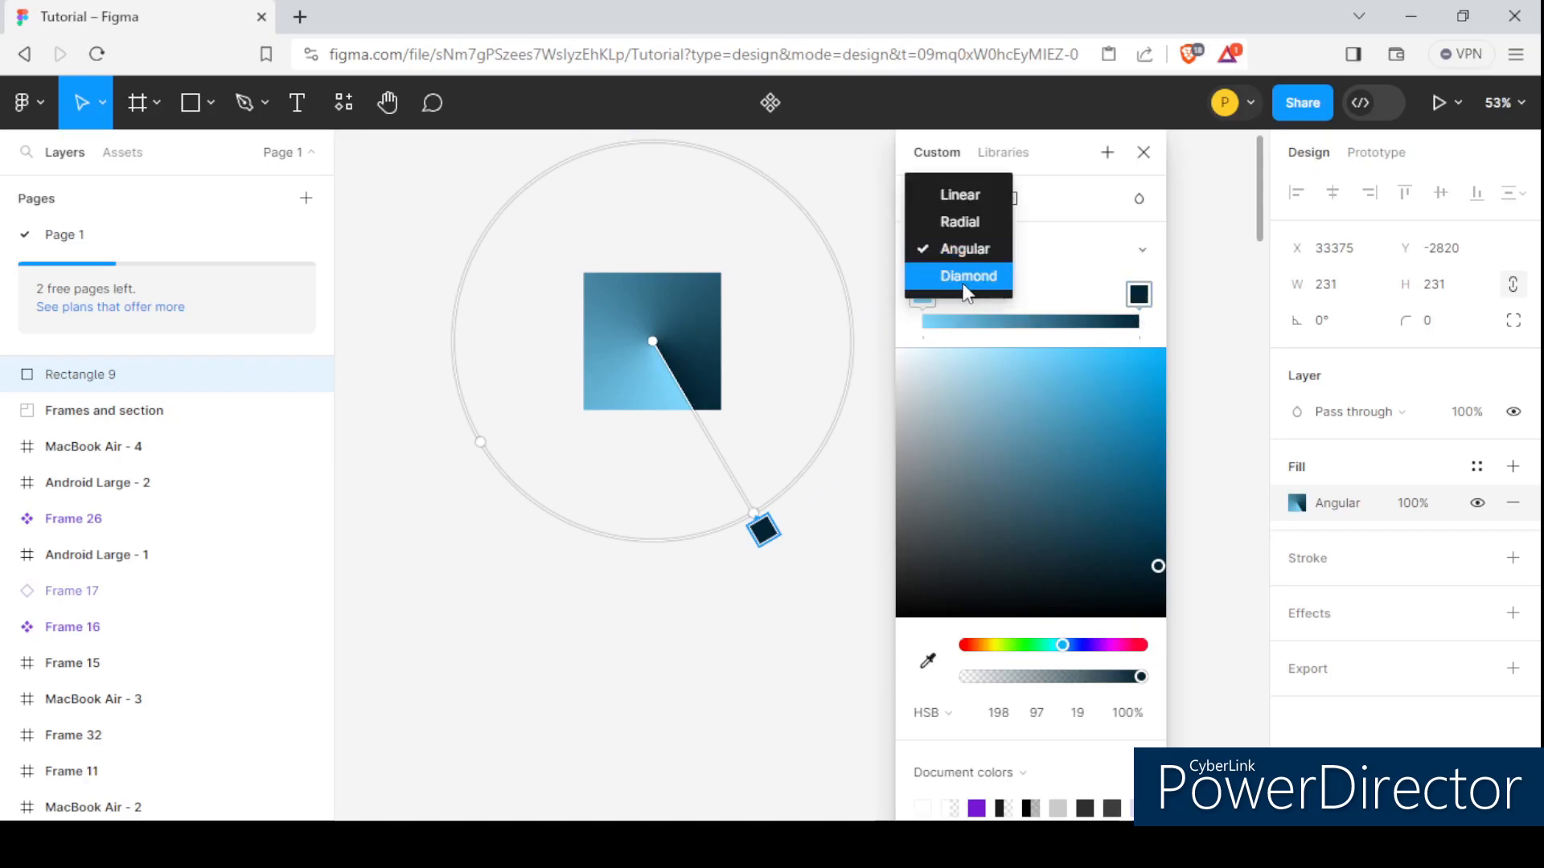
left_click(963, 281)
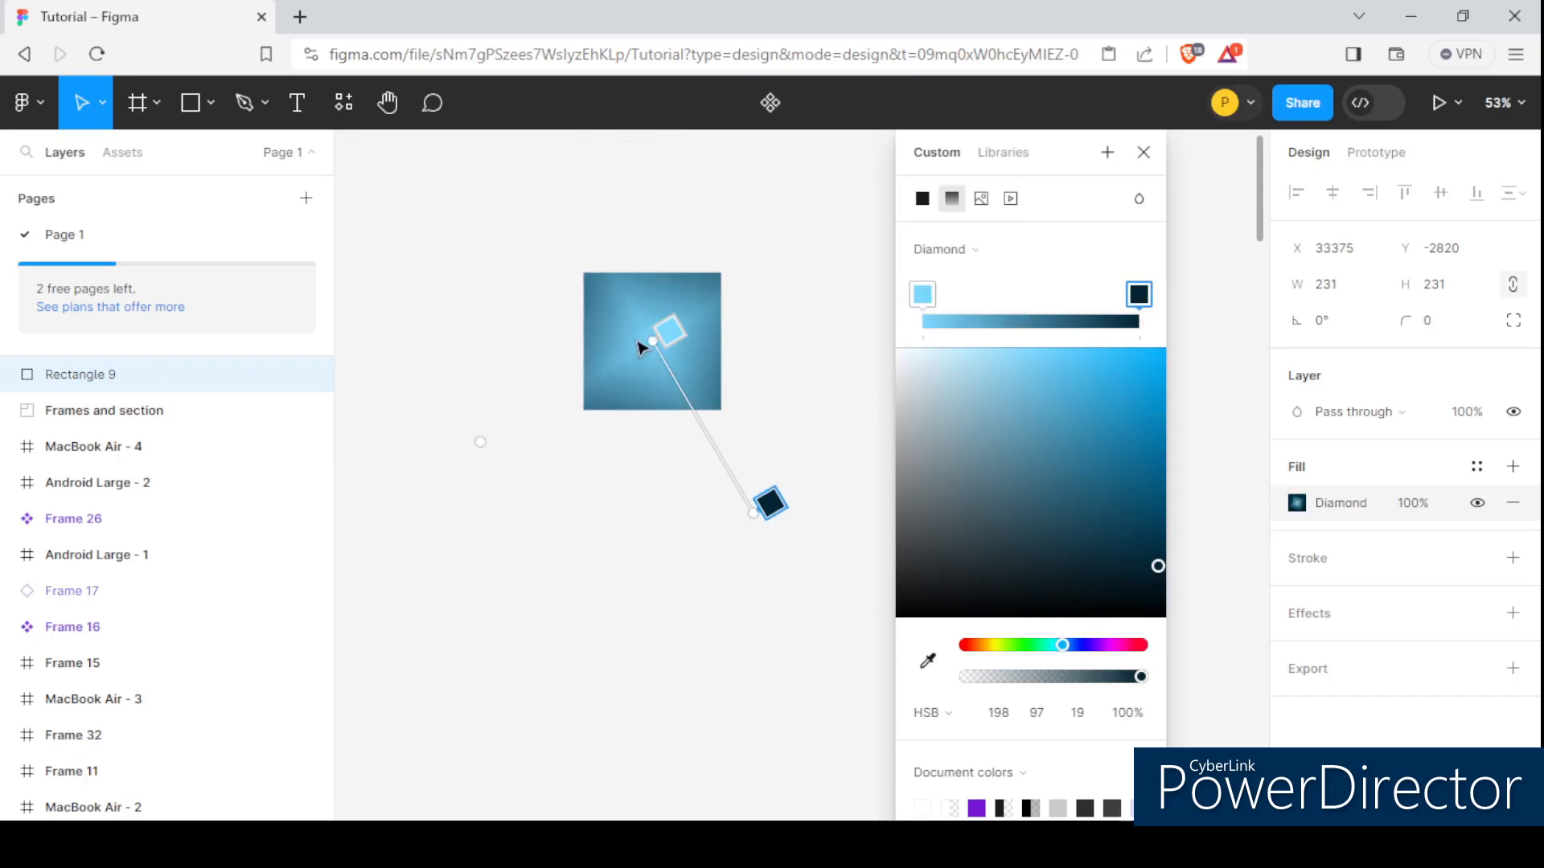
scroll(651, 343, "up", 4)
scroll(664, 354, "down", 3)
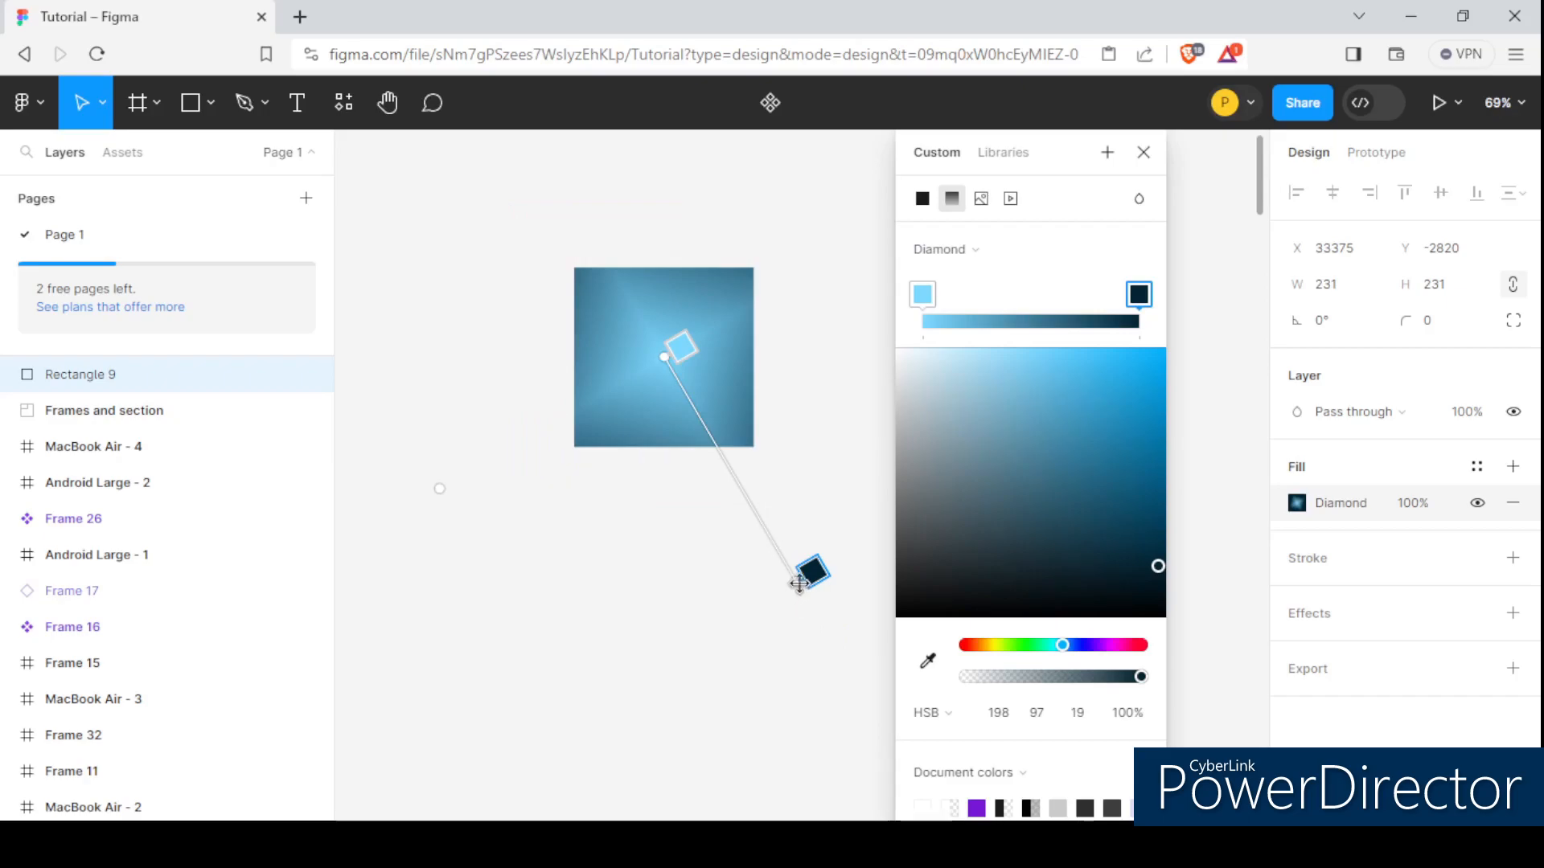
mouse_move(792, 576)
left_mouse_down()
mouse_move(736, 503)
mouse_move(812, 466)
mouse_move(756, 447)
mouse_move(781, 420)
mouse_move(766, 392)
mouse_move(799, 423)
mouse_move(791, 460)
mouse_move(758, 417)
mouse_move(788, 430)
mouse_move(813, 477)
mouse_move(730, 509)
mouse_move(751, 506)
mouse_move(811, 558)
left_mouse_up()
scroll(664, 393, "up", 1)
scroll(786, 527, "down", 1)
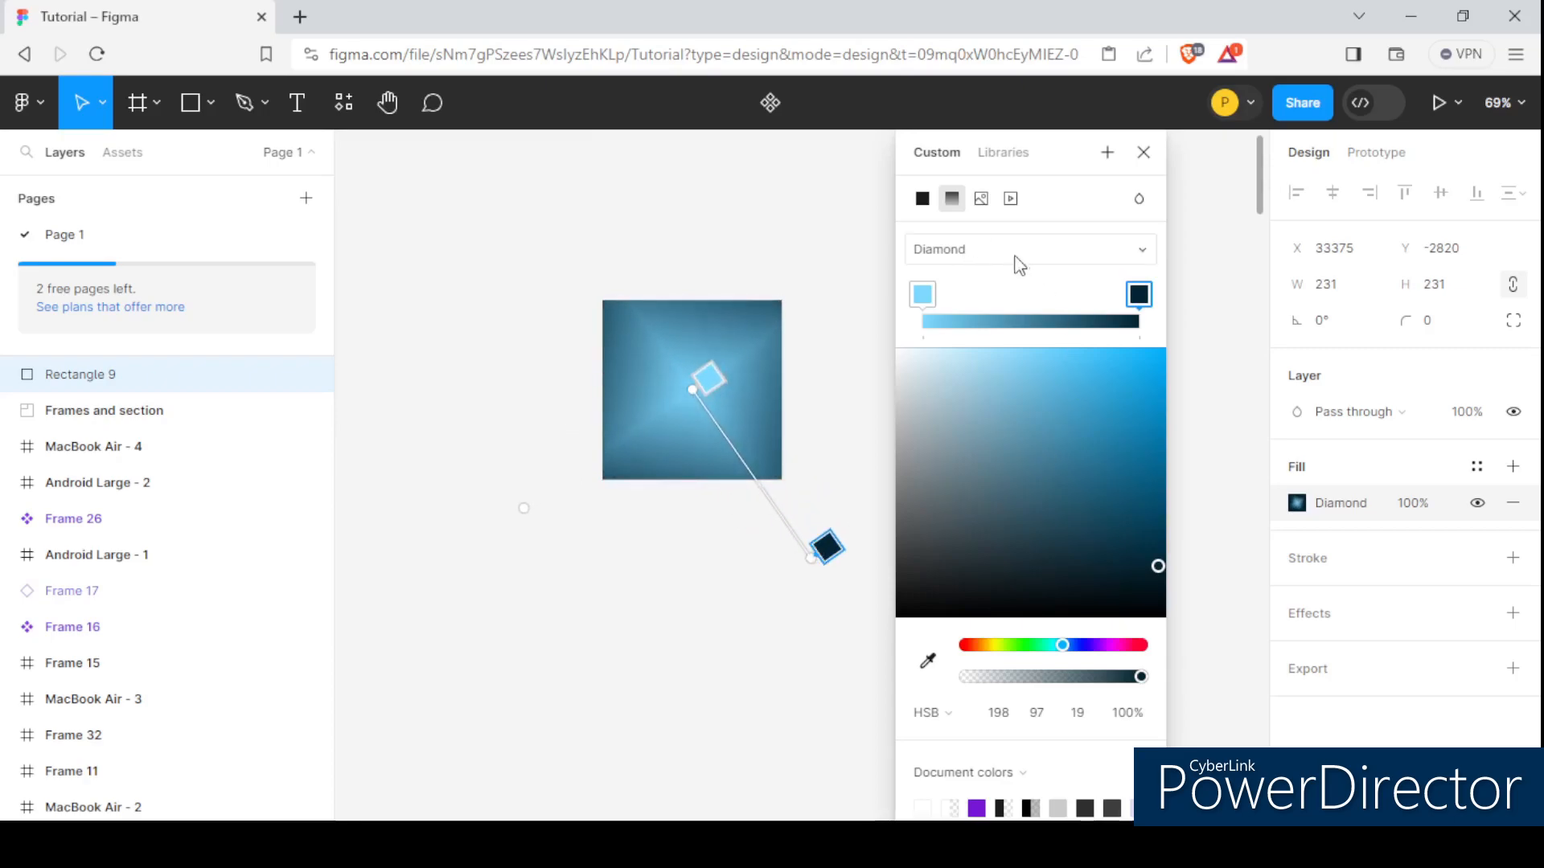
Switch the gradient type to Linear, pull both end handles closer to the square's corners and select the light blue stop.
left_click(960, 250)
left_click(963, 163)
scroll(716, 334, "down", 3)
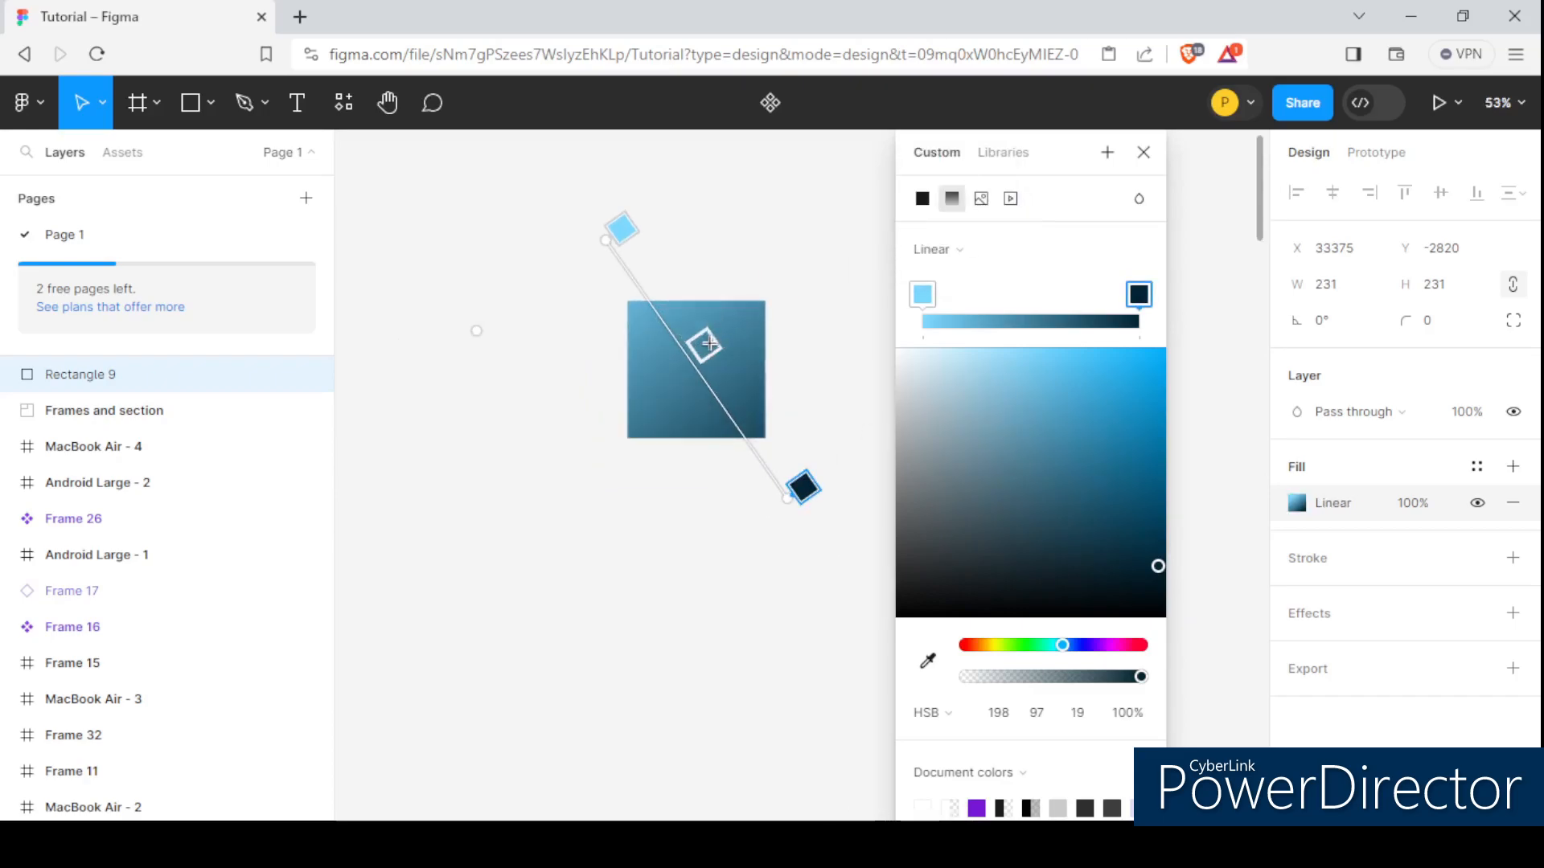
left_click_drag(603, 234, 607, 281)
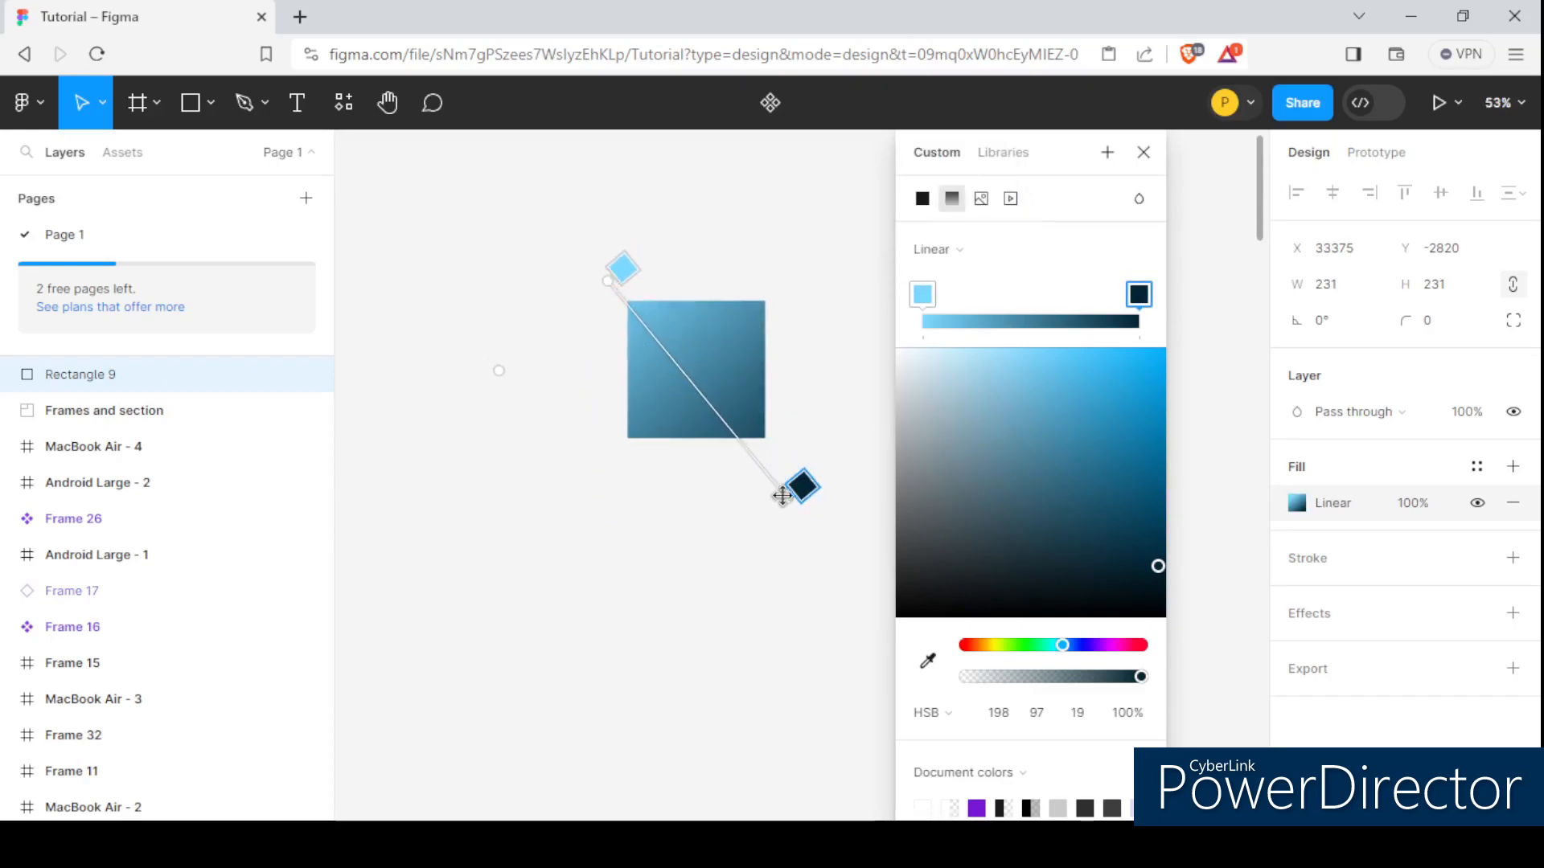
left_click_drag(786, 497, 775, 481)
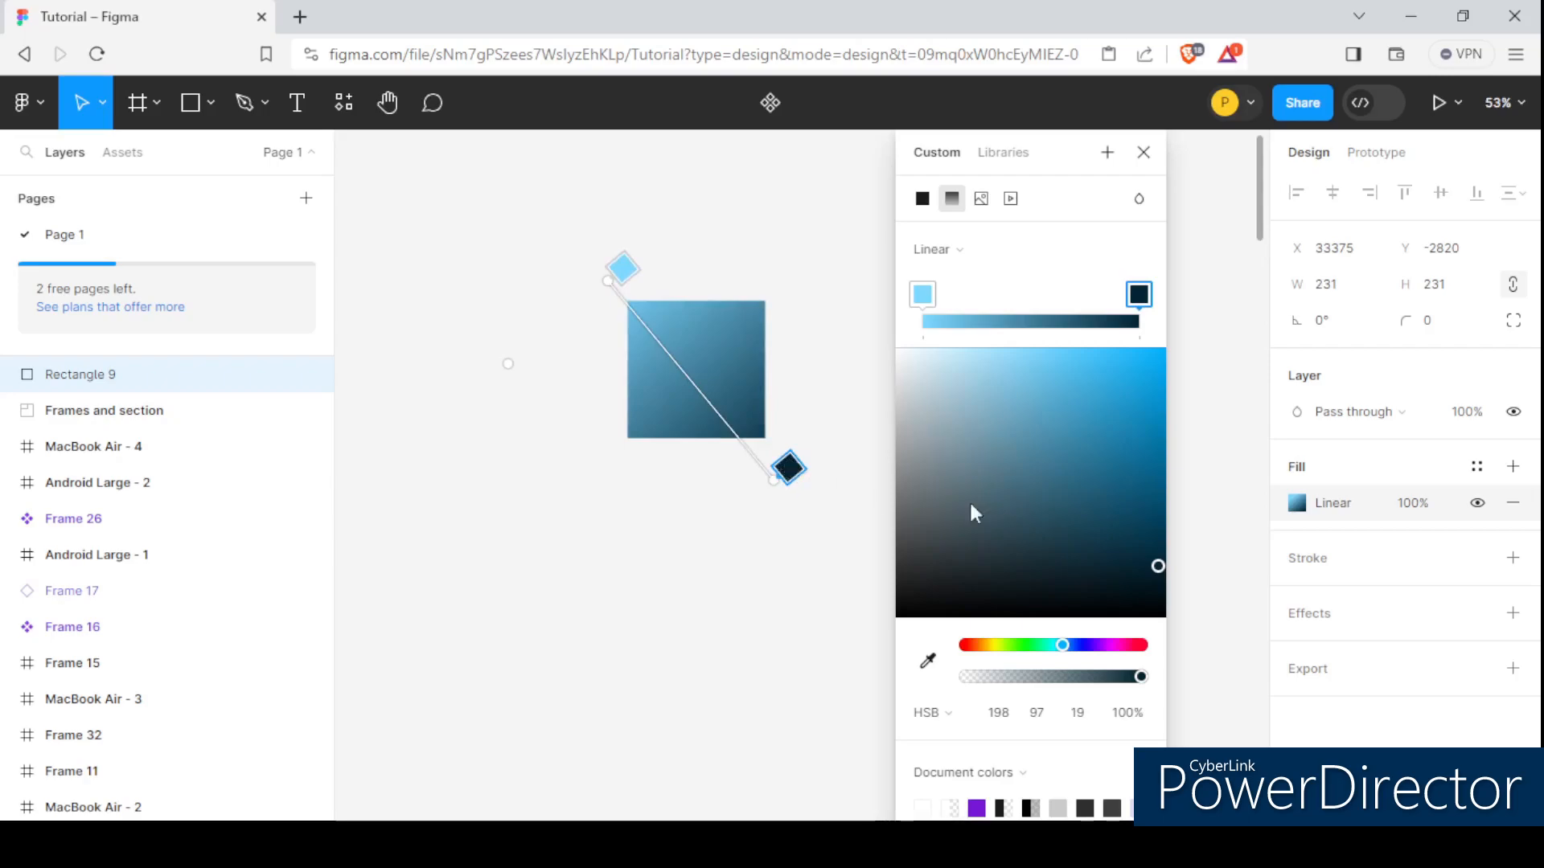
left_click(623, 269)
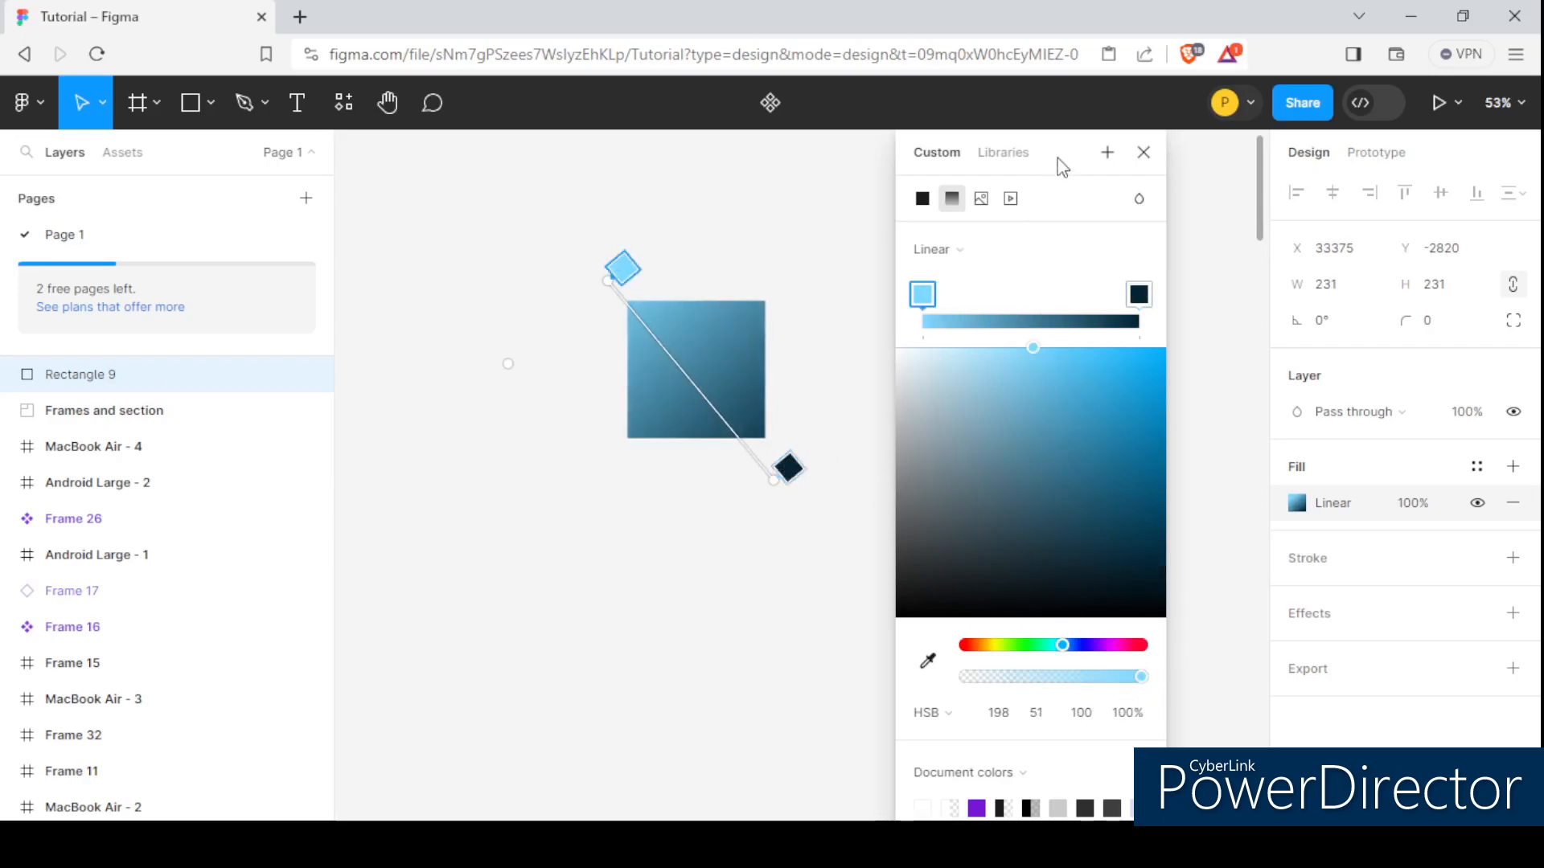
Switch the square's fill from gradient to solid light blue and deselect the square.
mouse_move(1117, 676)
left_mouse_down()
mouse_move(957, 684)
mouse_move(1120, 698)
mouse_move(1005, 680)
mouse_move(1142, 677)
left_mouse_up()
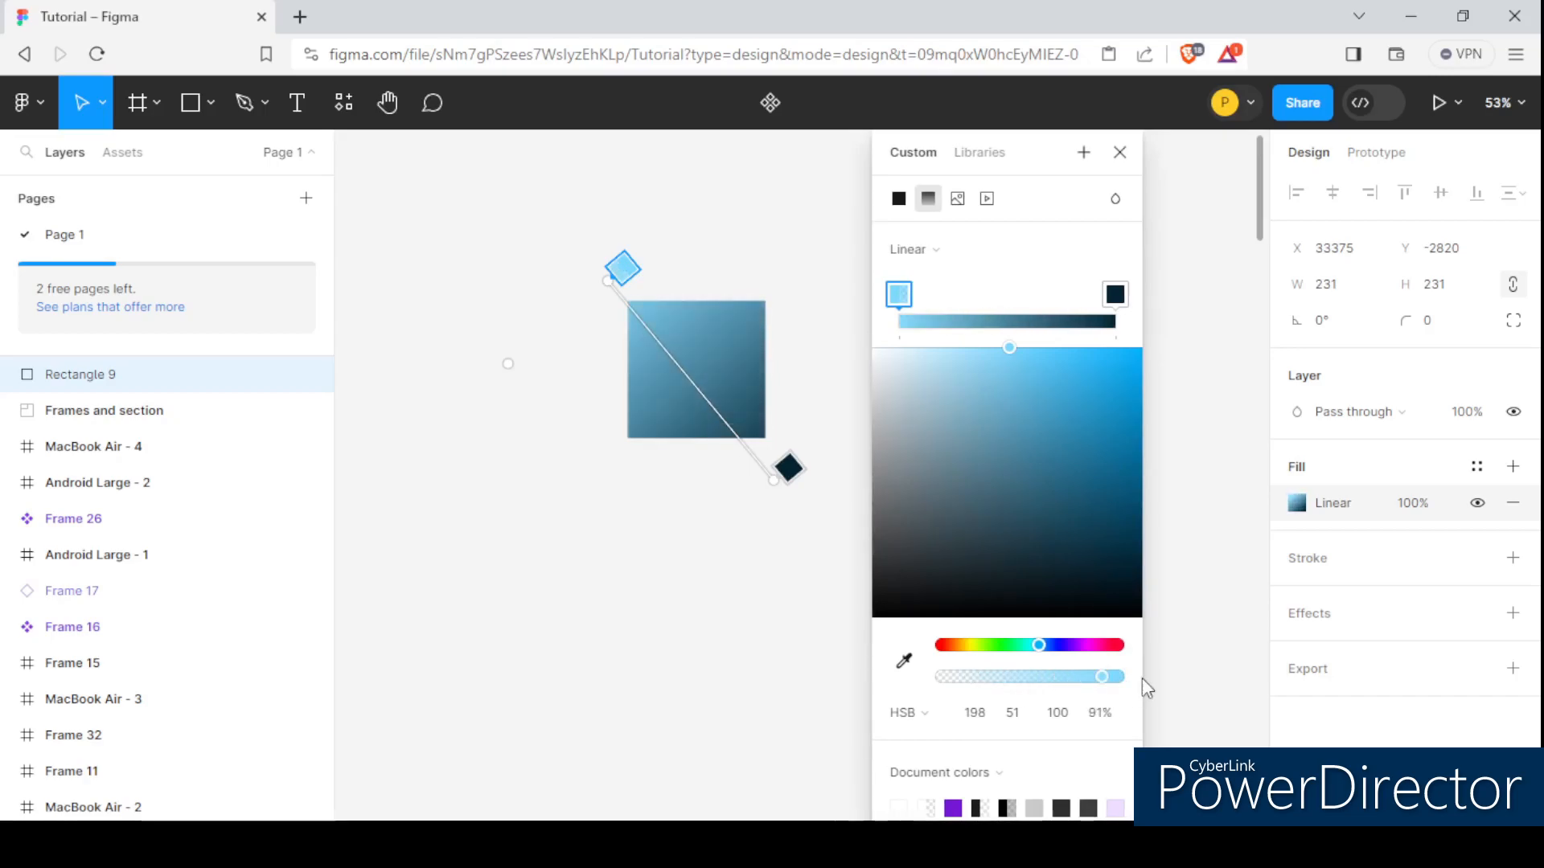
left_click(898, 198)
left_click(820, 290)
scroll(761, 351, "down", 4)
Reselect the square and change its fill to an image, choosing the glowing blue globe picture with circuit lines.
left_click(734, 349)
scroll(733, 349, "up", 2)
left_click(1297, 504)
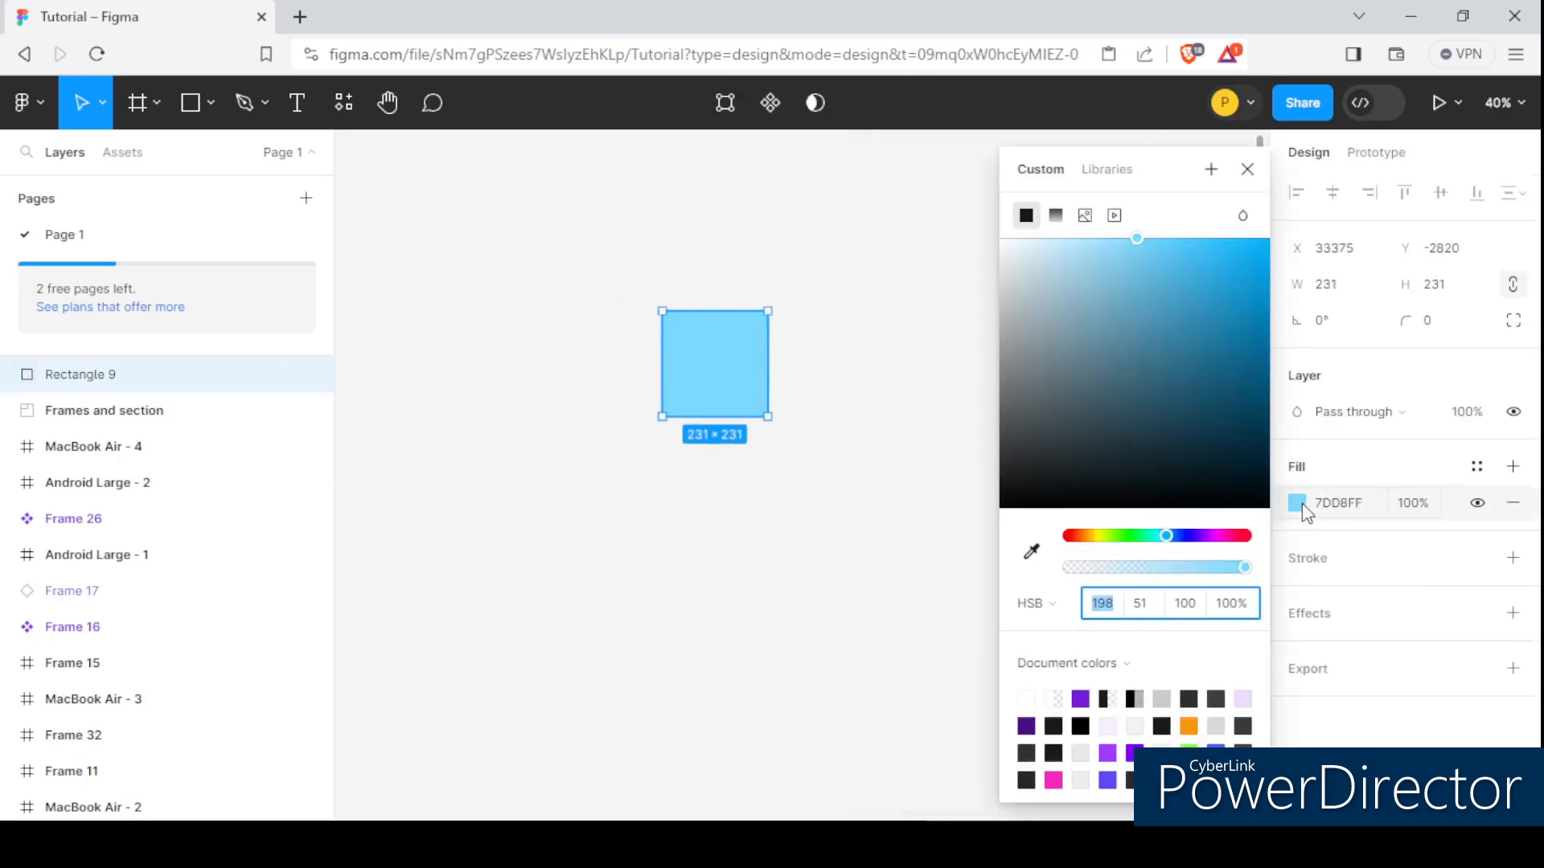
left_click(1084, 216)
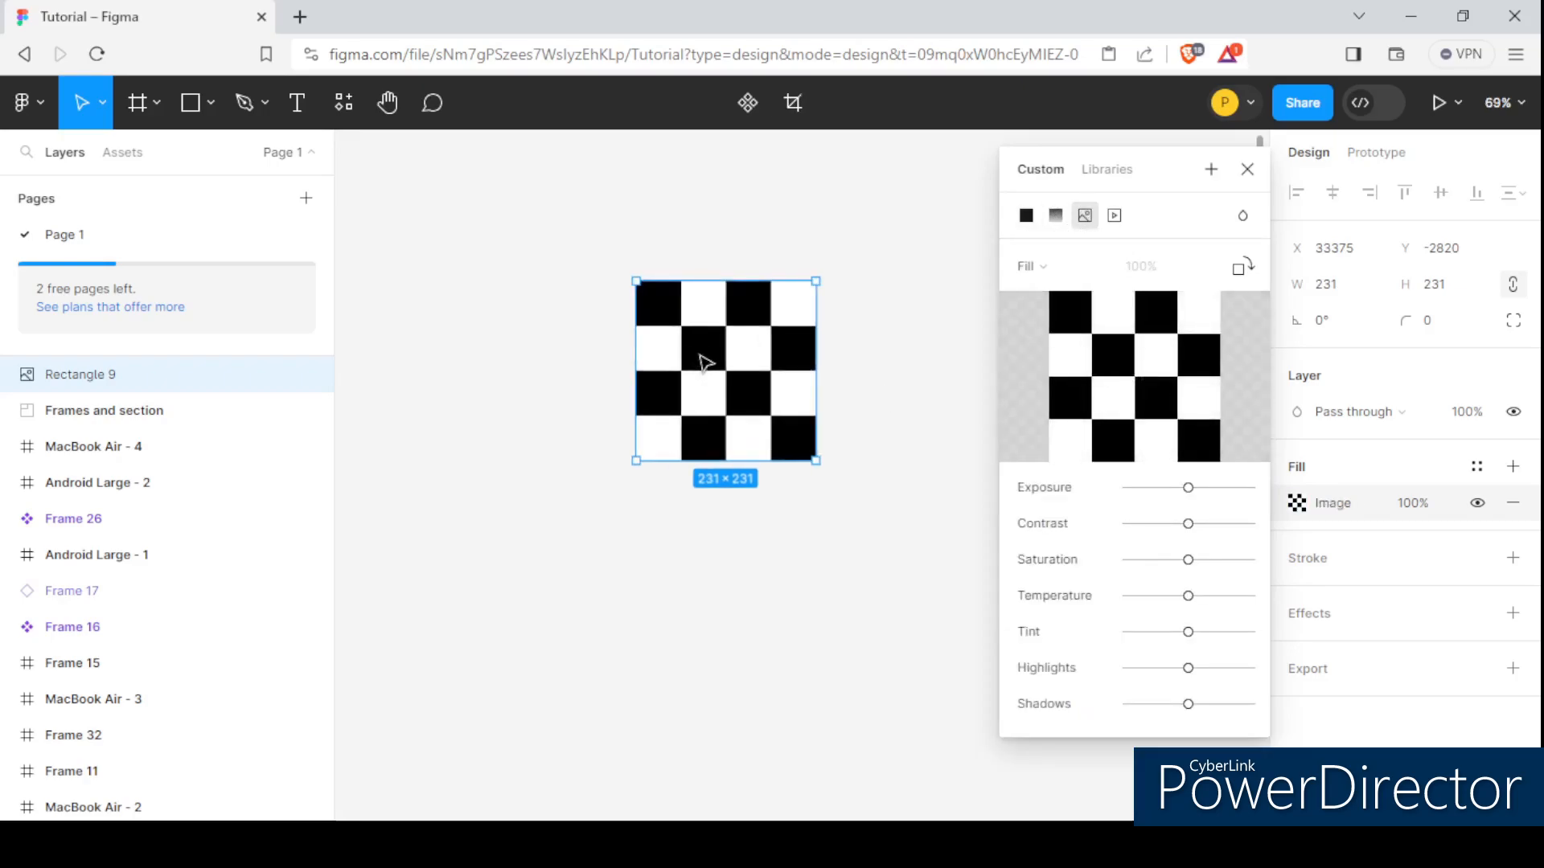
scroll(746, 378, "up", 3)
mouse_move(1140, 378)
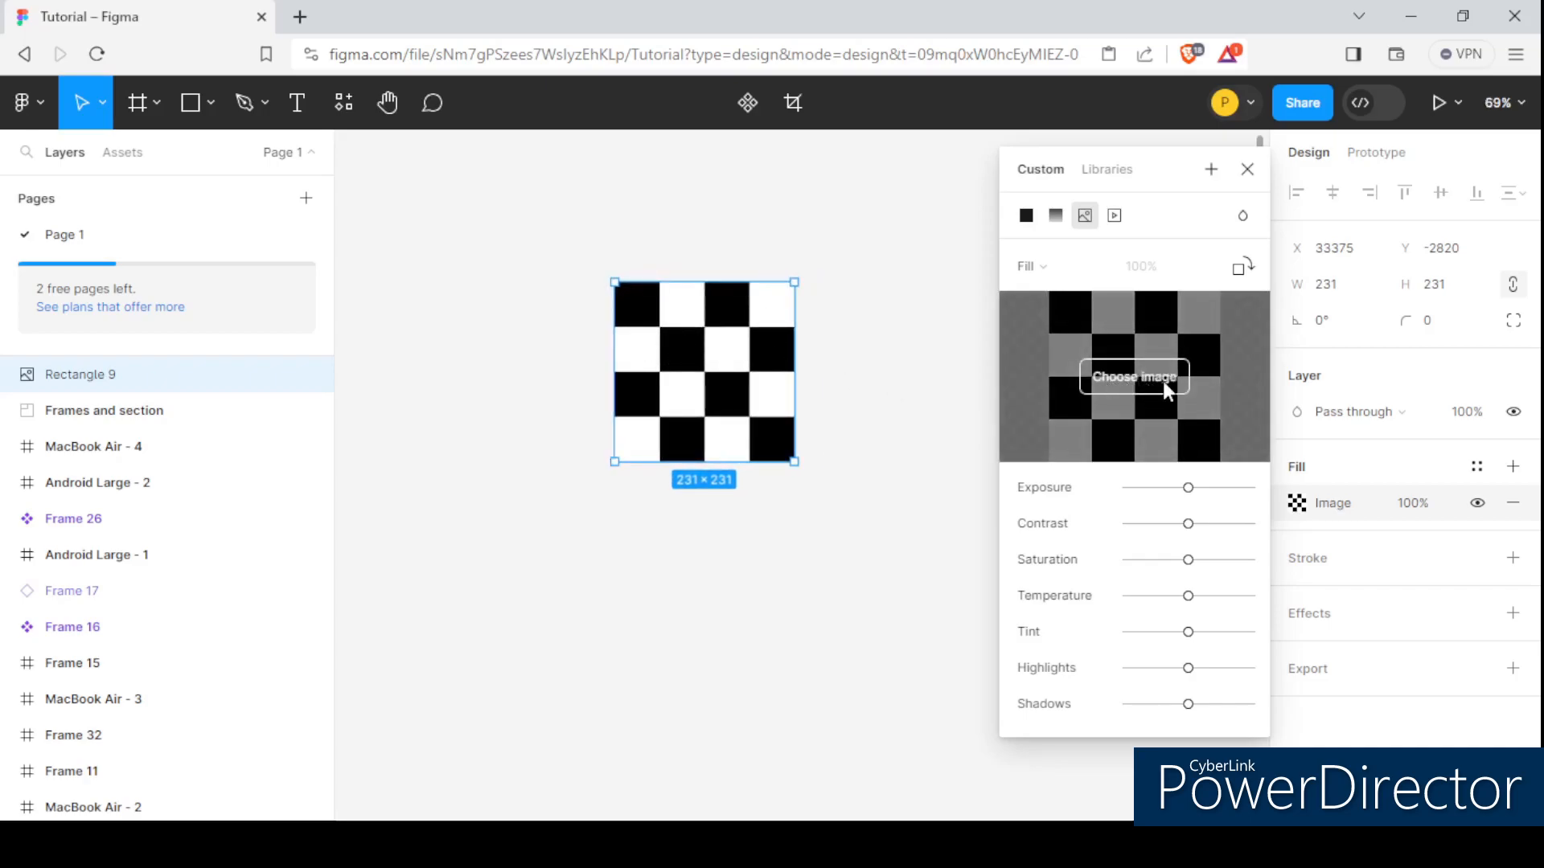
left_click(1166, 381)
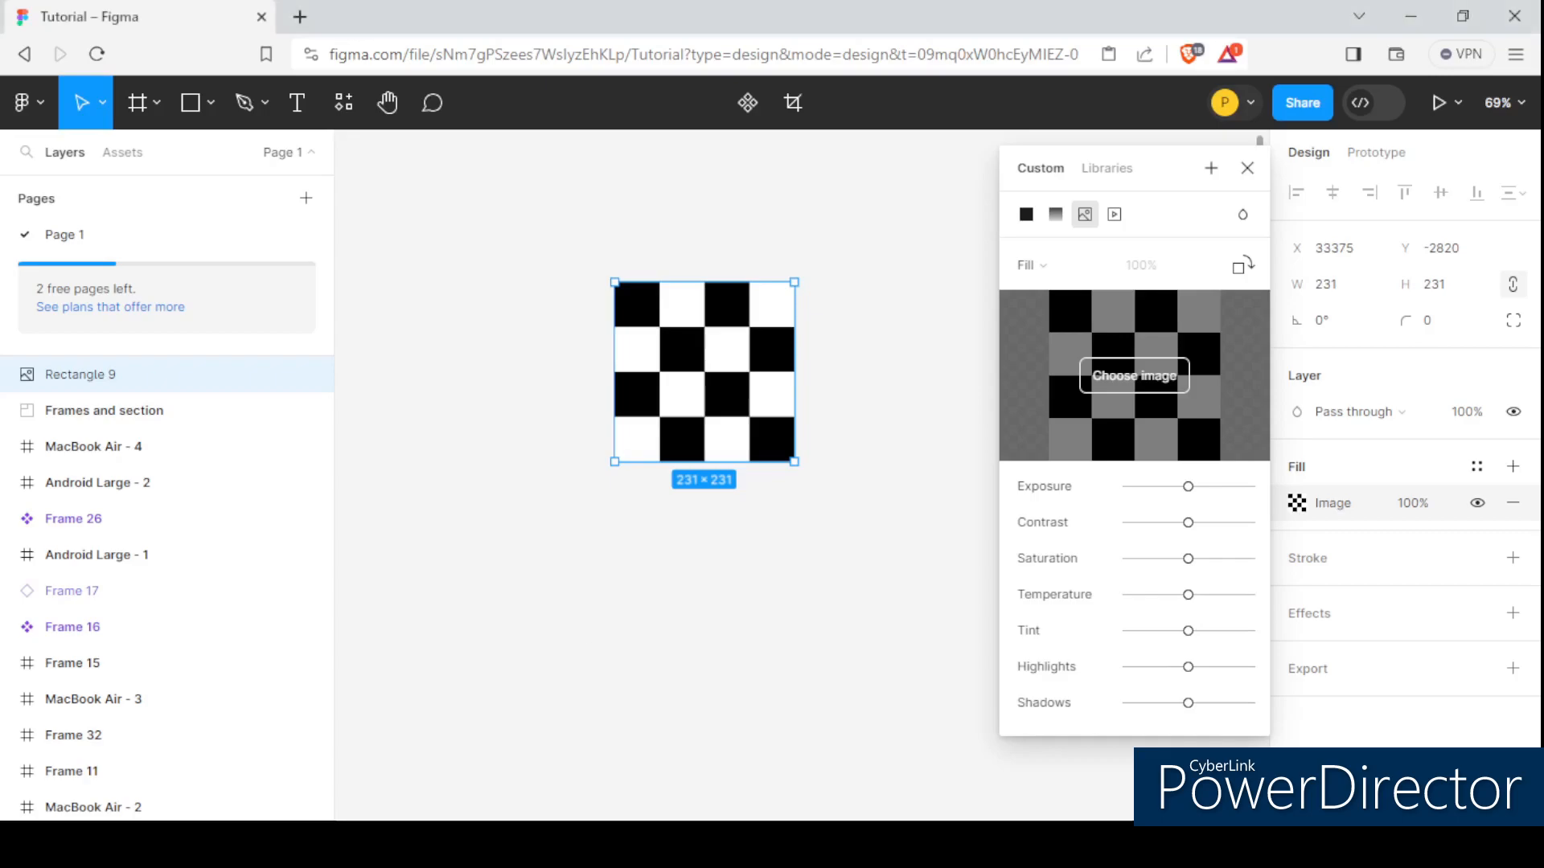
scroll(713, 310, "up", 3)
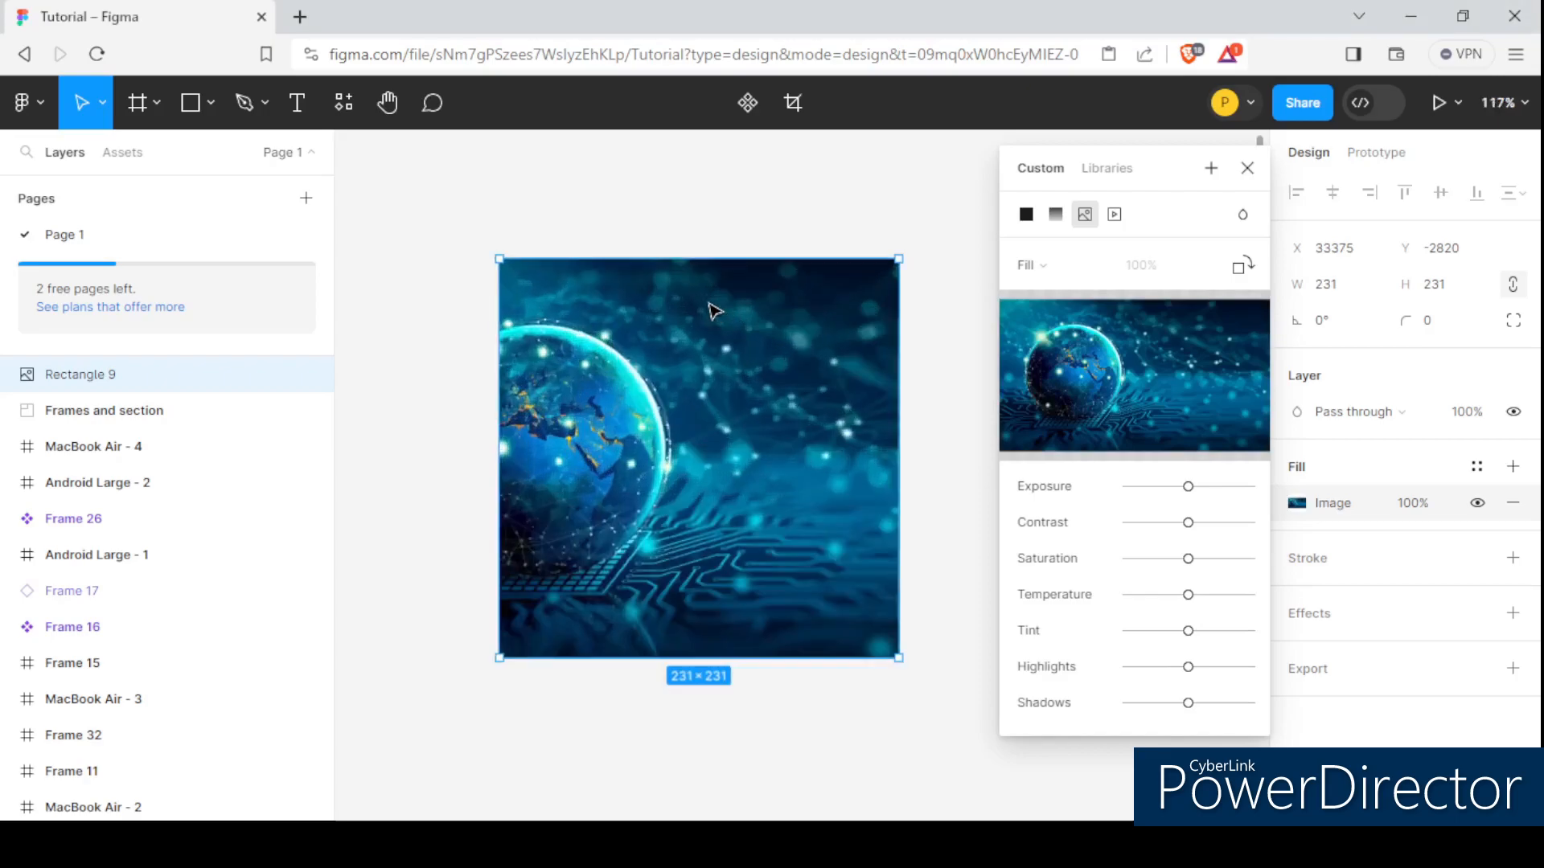
Examine how the globe image is cropped within the square compared with its full preview, and close the fill settings.
scroll(714, 346, "down", 2)
scroll(714, 345, "up", 2)
scroll(697, 366, "up", 1)
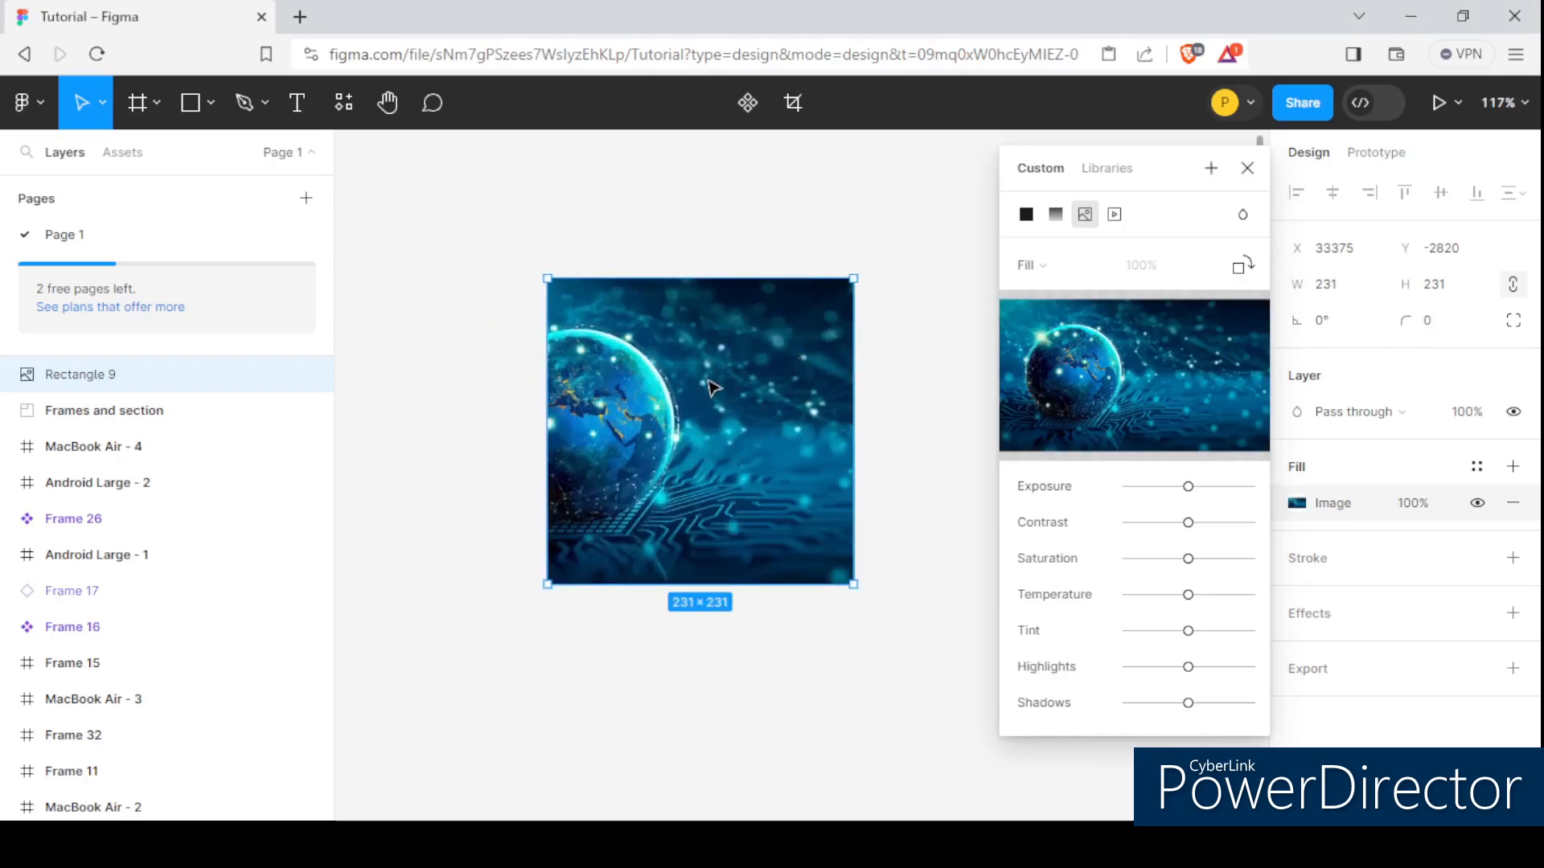
scroll(690, 372, "down", 1)
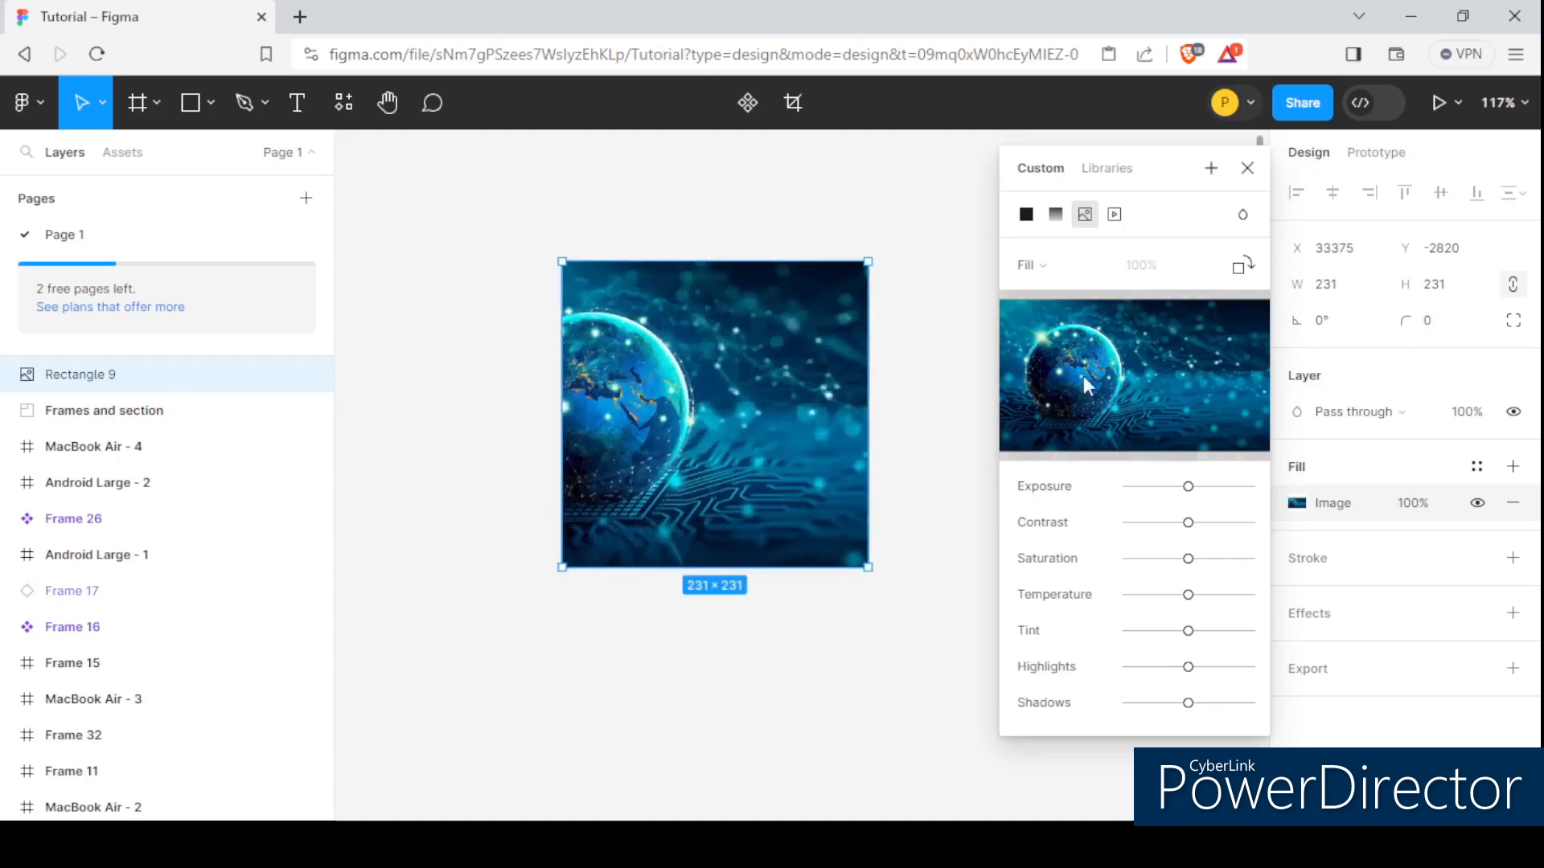
scroll(704, 375, "down", 2)
scroll(704, 375, "up", 2)
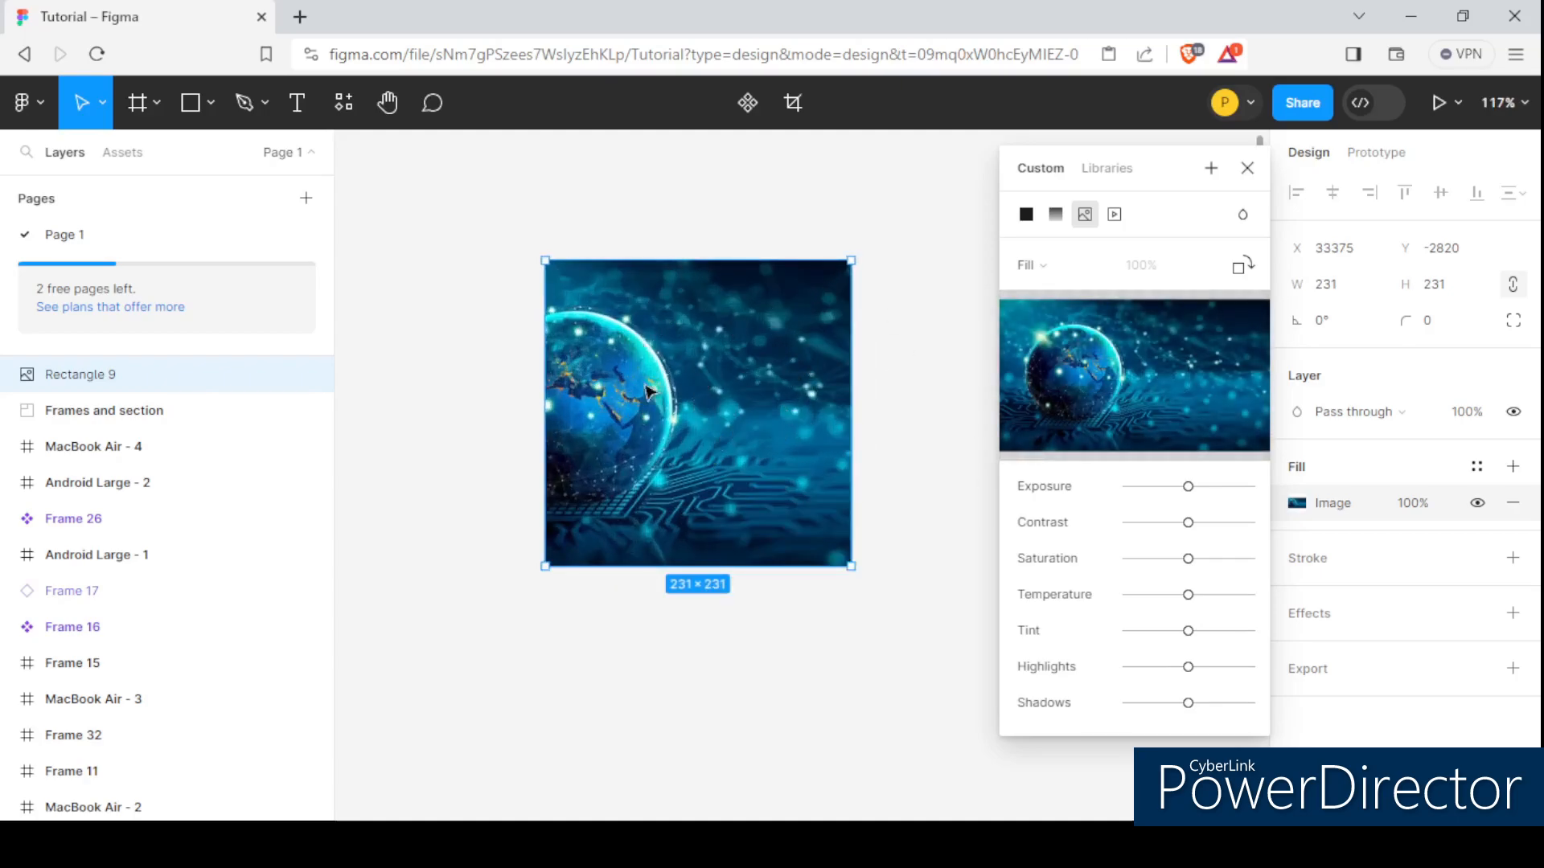
scroll(648, 392, "down", 3)
scroll(643, 371, "up", 2)
key("Escape")
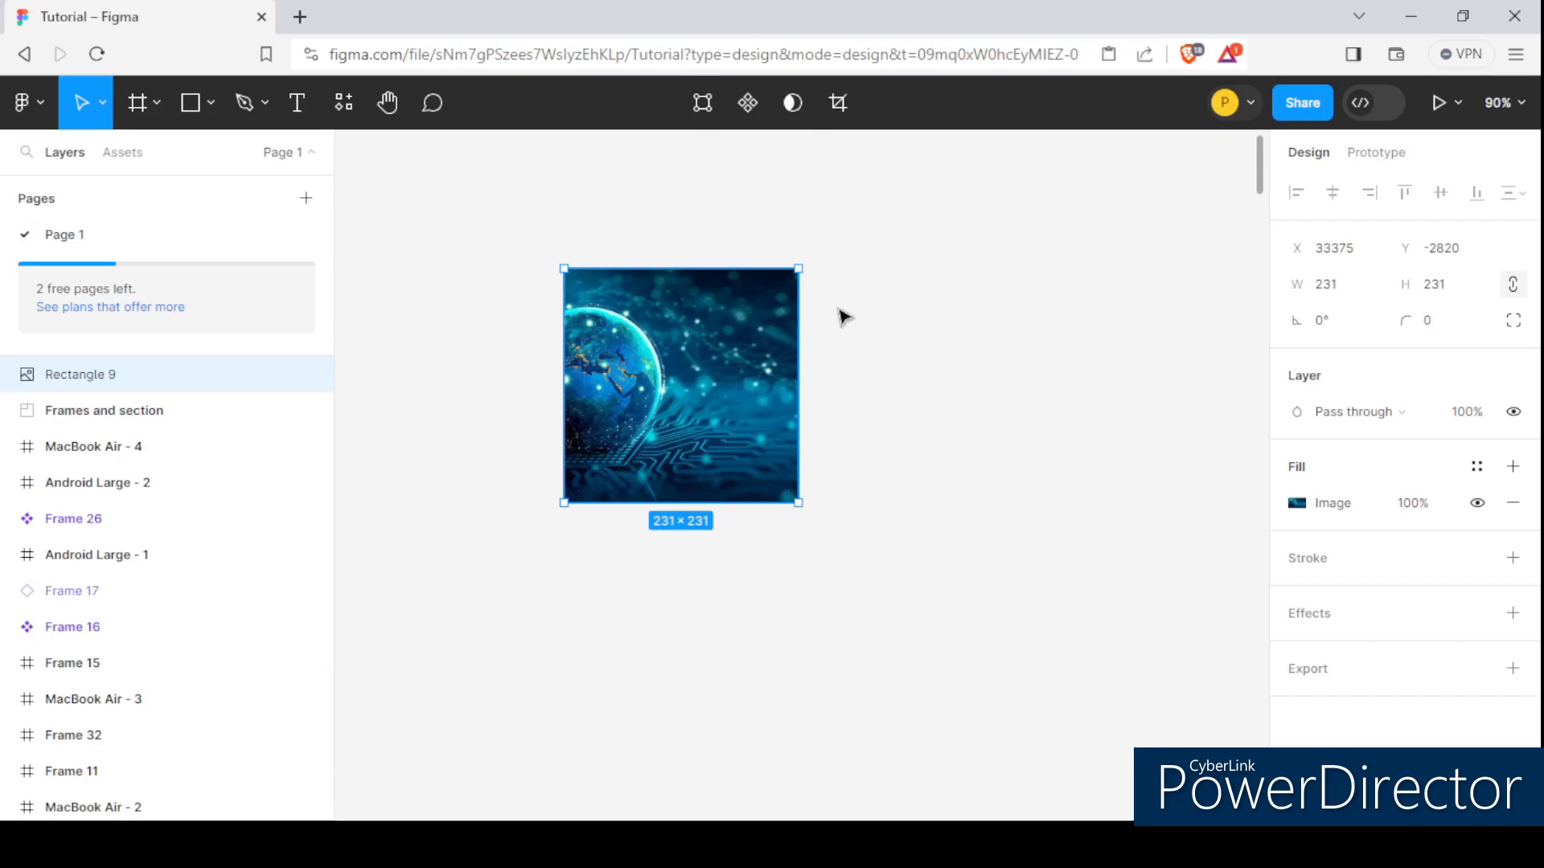
scroll(843, 317, "down", 1)
scroll(944, 320, "up", 1)
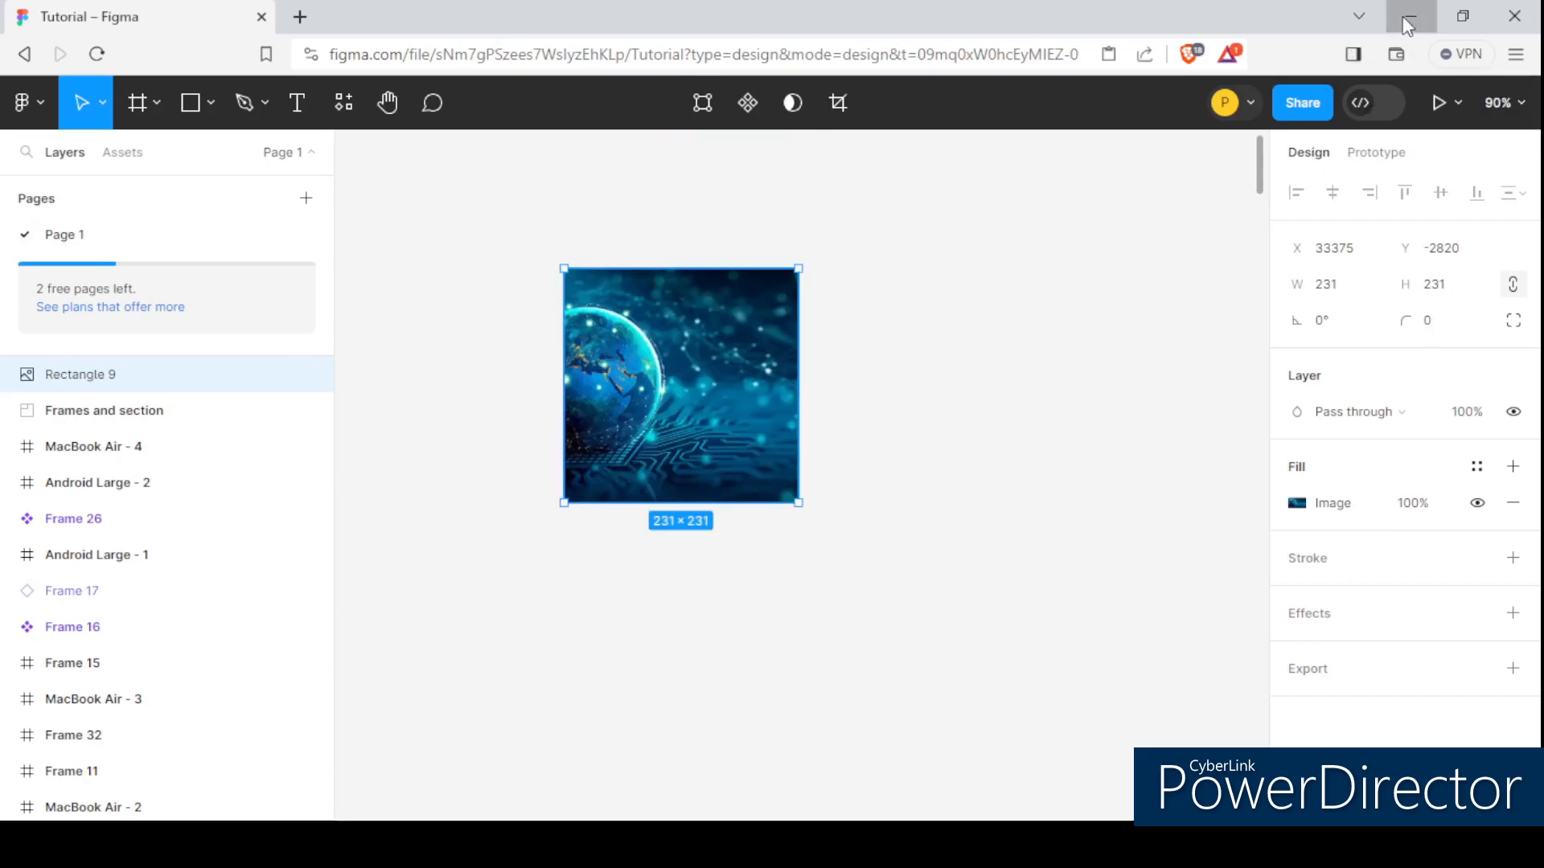